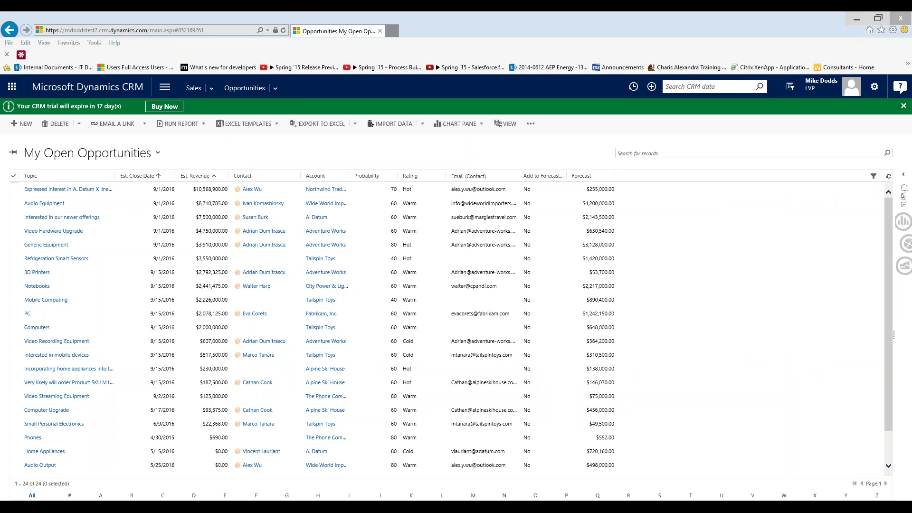
Step: Open Advanced Find on Opportunities, starting from the My Open Opportunities saved view
left_click(788, 89)
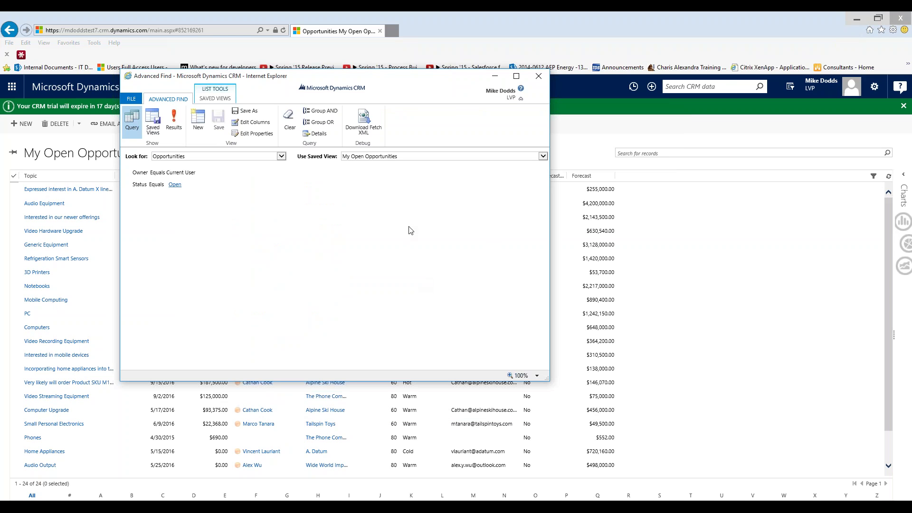
left_click(247, 122)
left_click(180, 162)
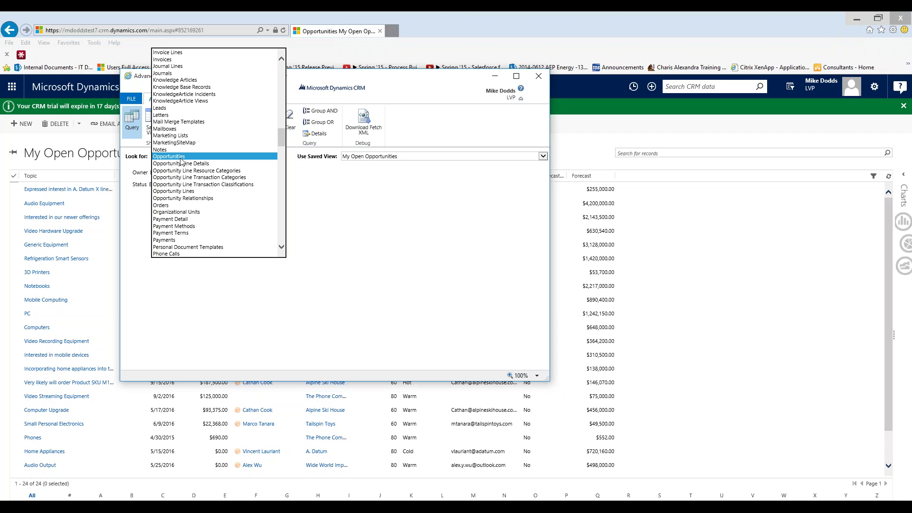
left_click(181, 157)
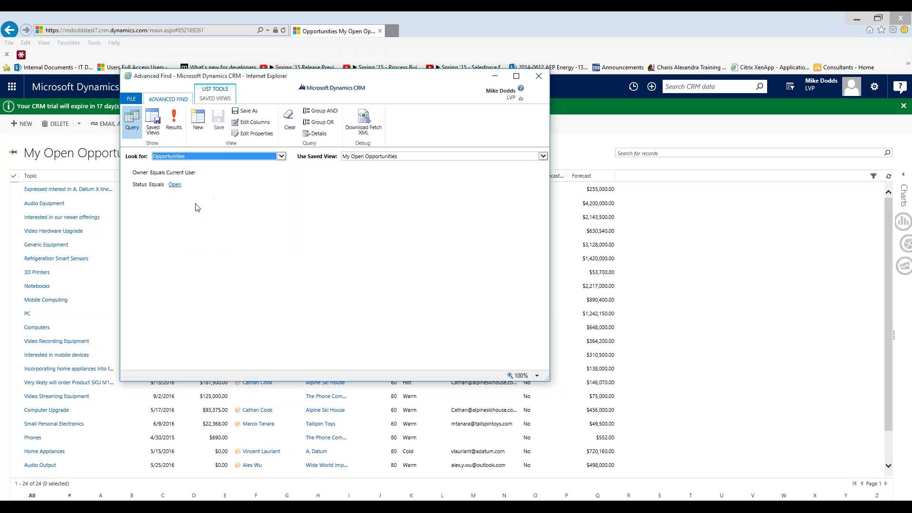
left_click(378, 160)
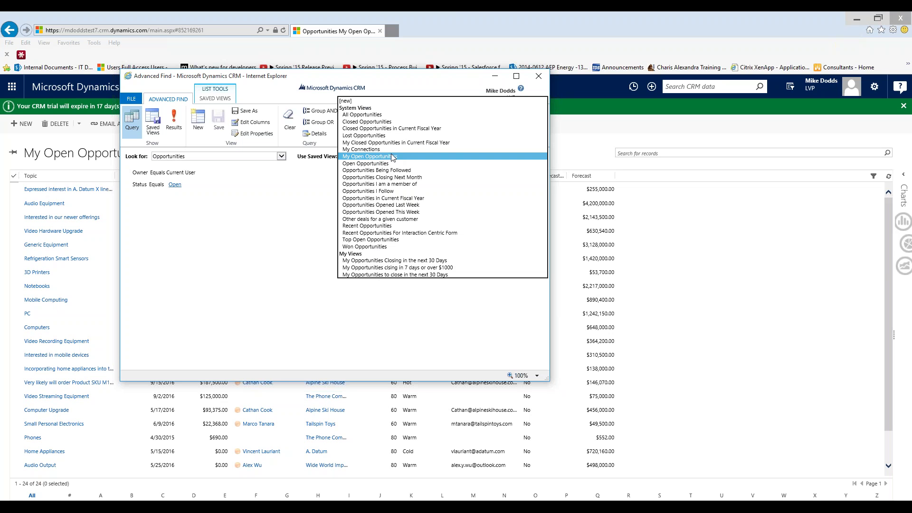
left_click(393, 157)
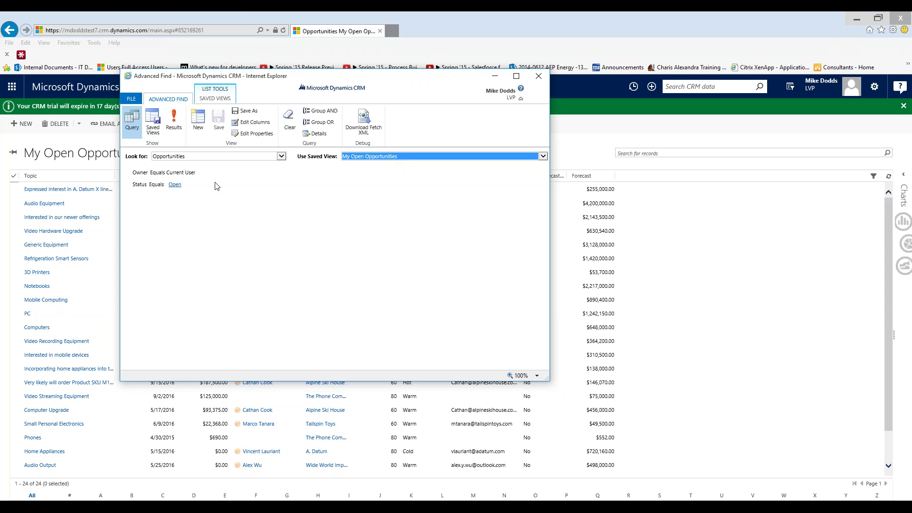
left_click(187, 186)
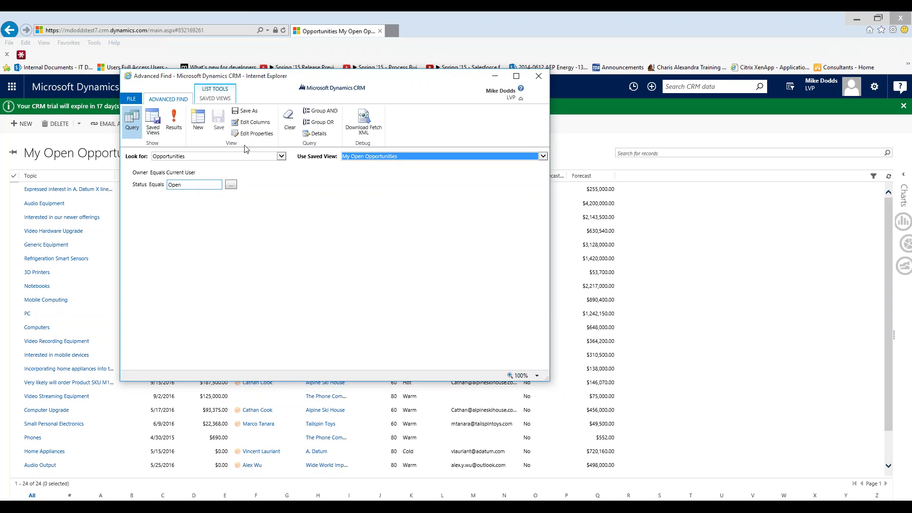
Step: Show the query conditions in detailed form and begin another condition row
left_click(315, 134)
left_click(167, 202)
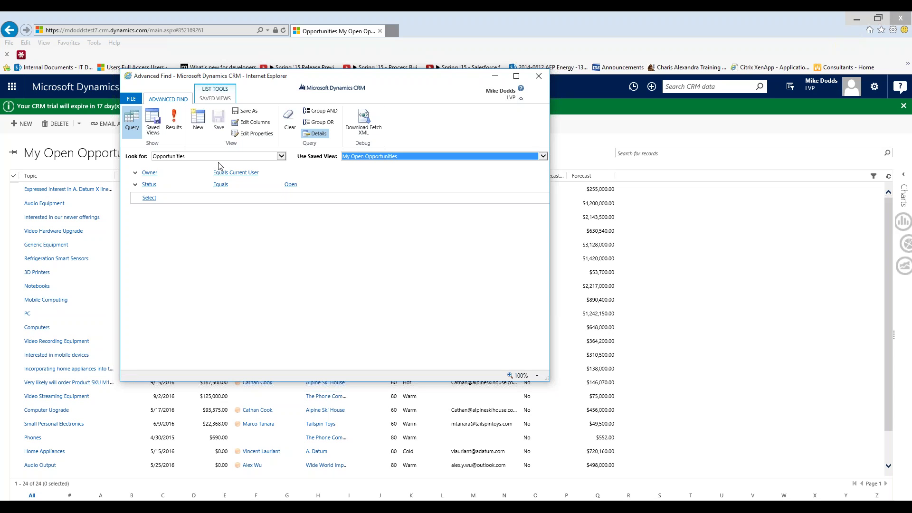
Step: Start a fresh Opportunities query with an Owner Equals Current User condition
left_click(198, 121)
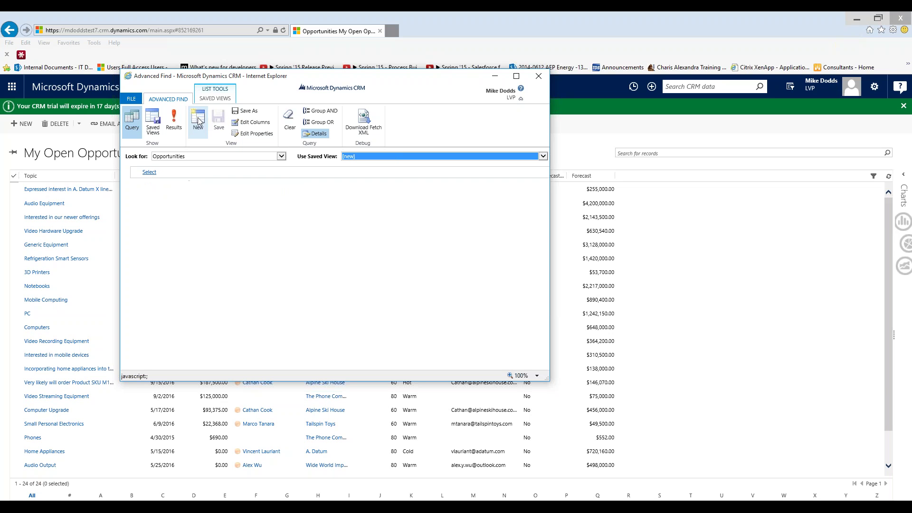
left_click(174, 172)
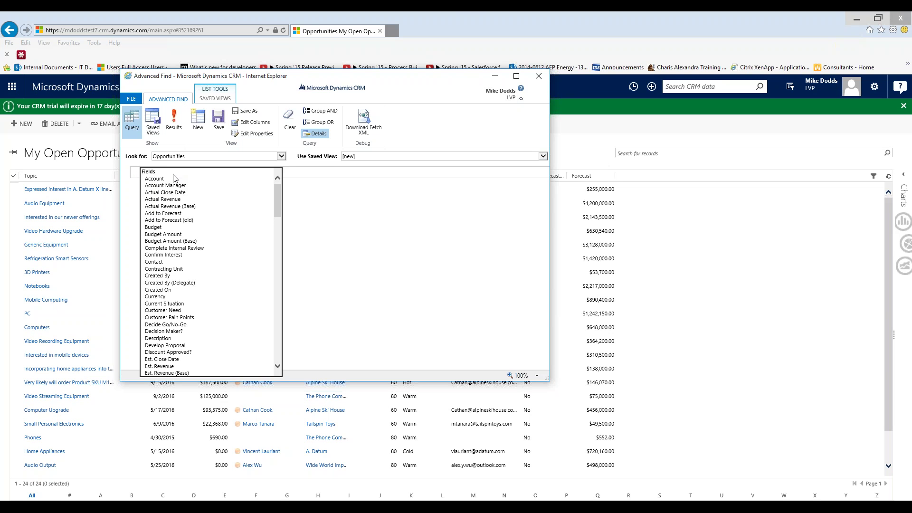
type("ow")
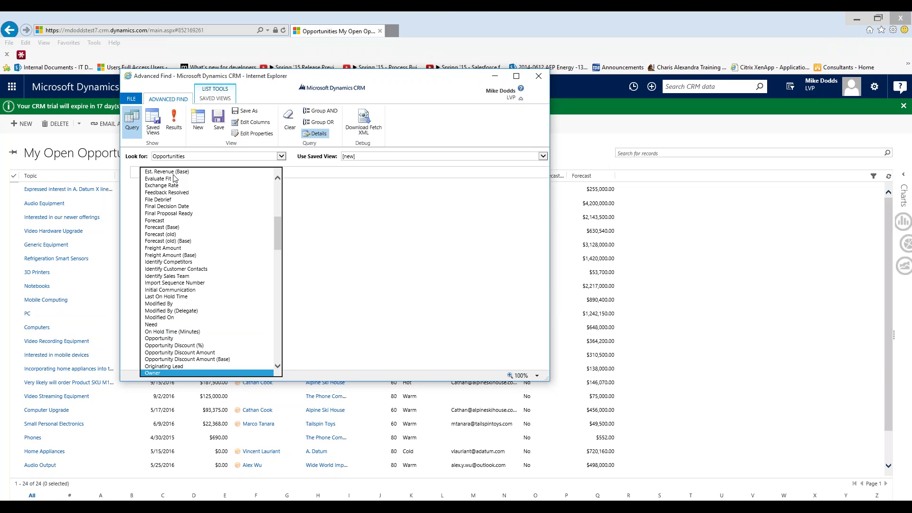
key("Return")
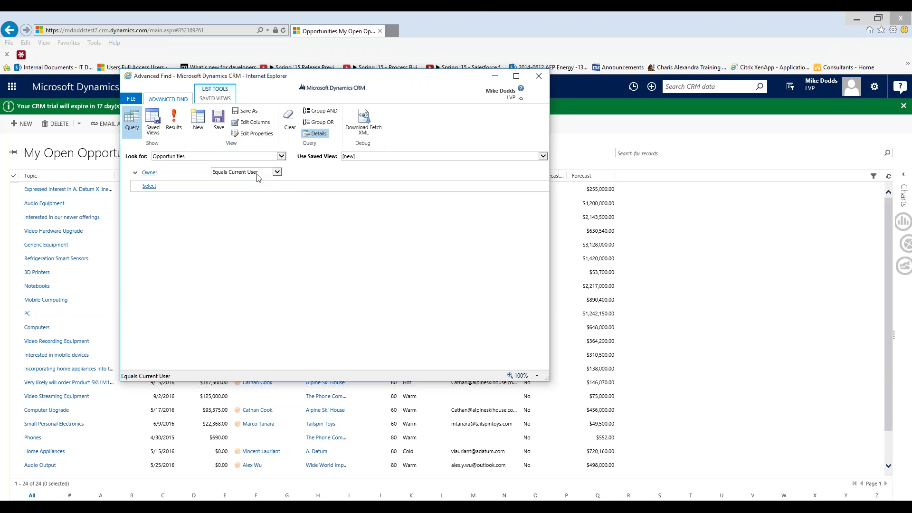
Step: Add an Est. Revenue Is Greater Than 1000 condition
left_click(150, 186)
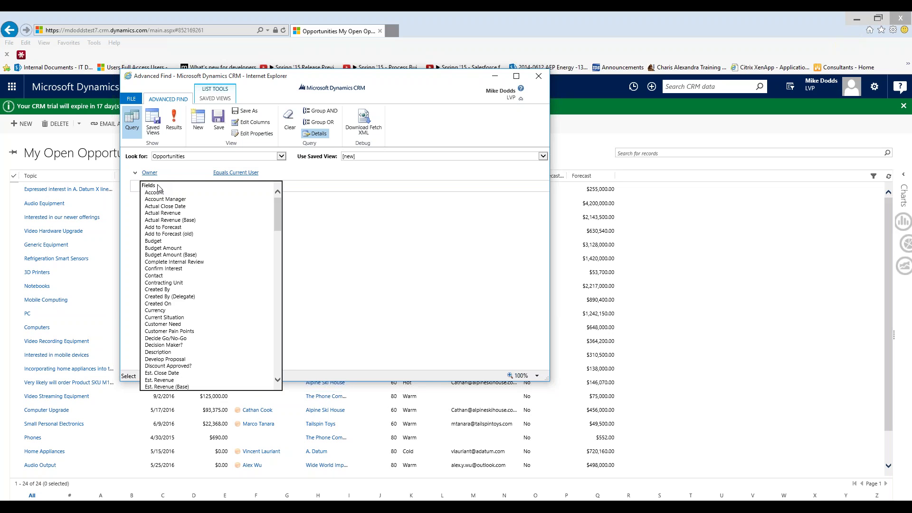
key("e")
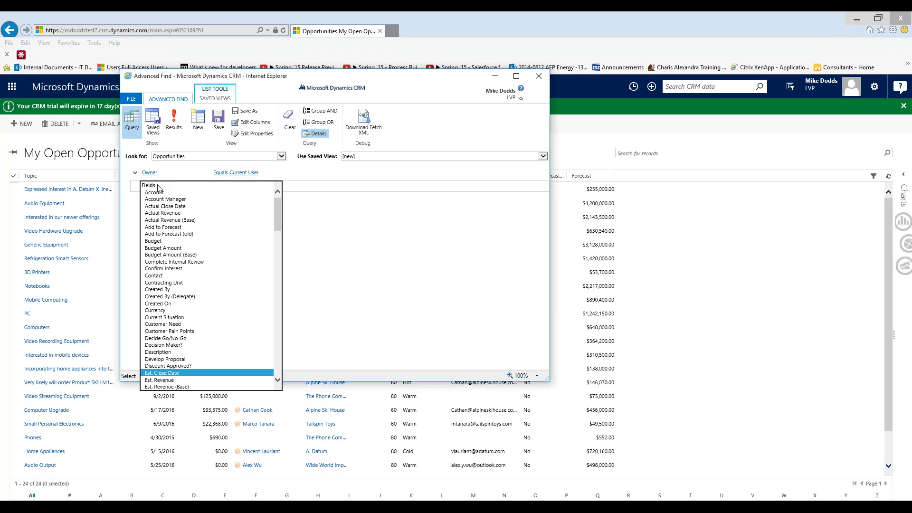
key("Down")
key("Return")
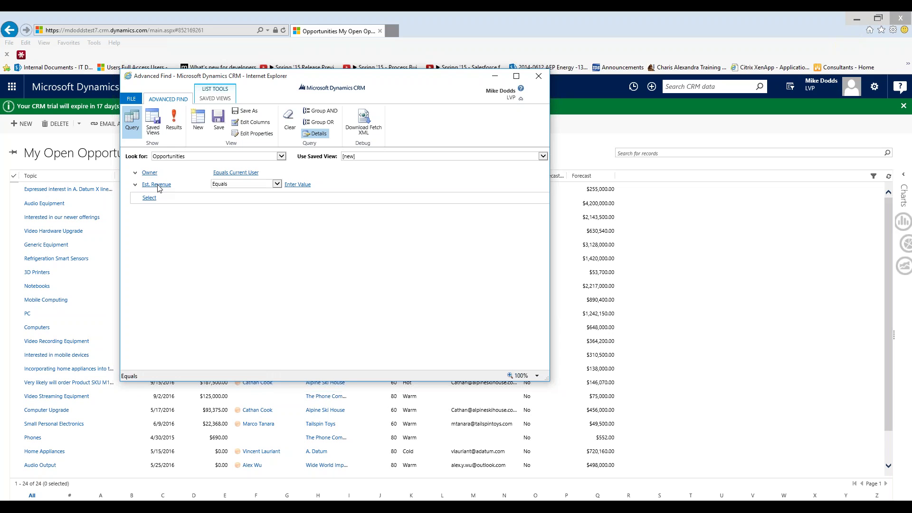
left_click(233, 186)
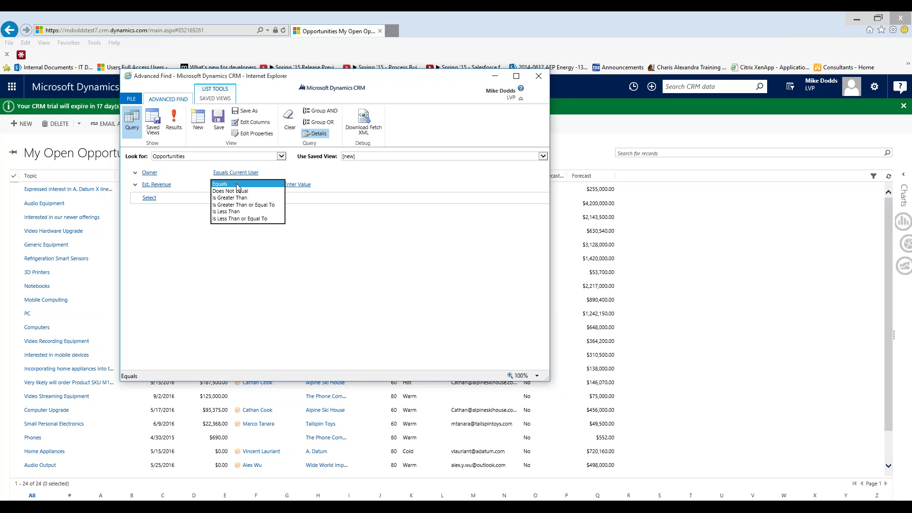
key("Return")
type("1000")
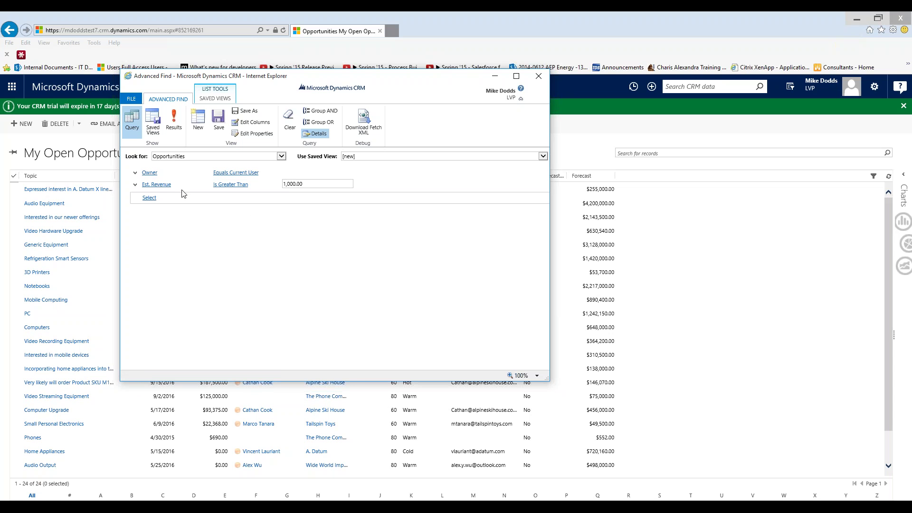
left_click(156, 199)
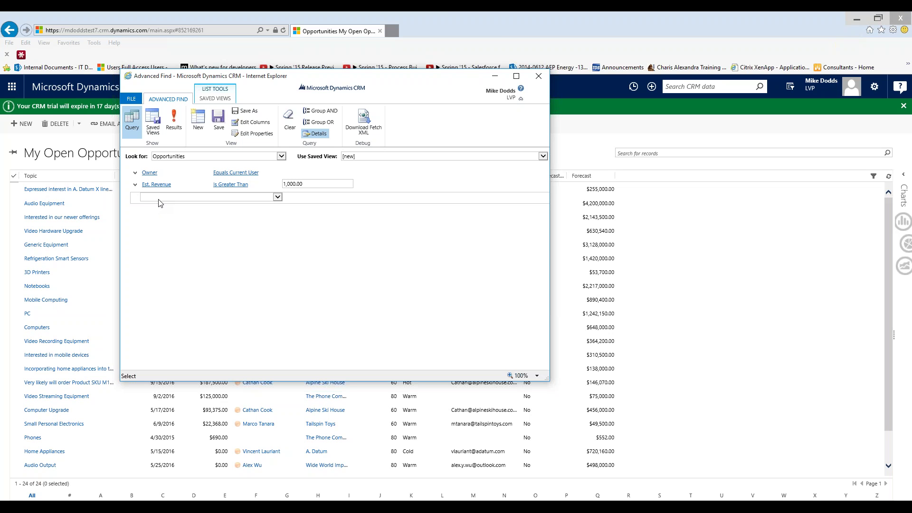
Step: Add an Est. Close Date Next 7 Days condition, discarding the unused empty rows
left_click(171, 208)
left_click(162, 199)
left_click(161, 200)
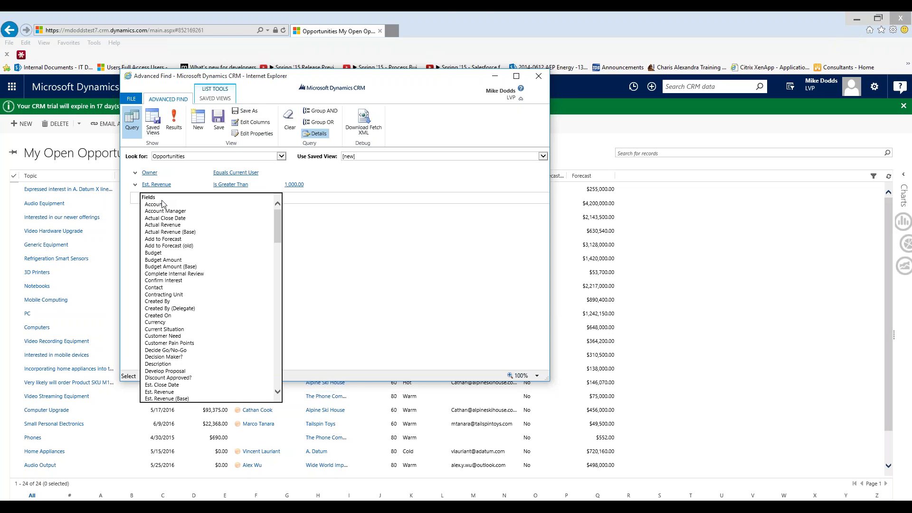
key("e")
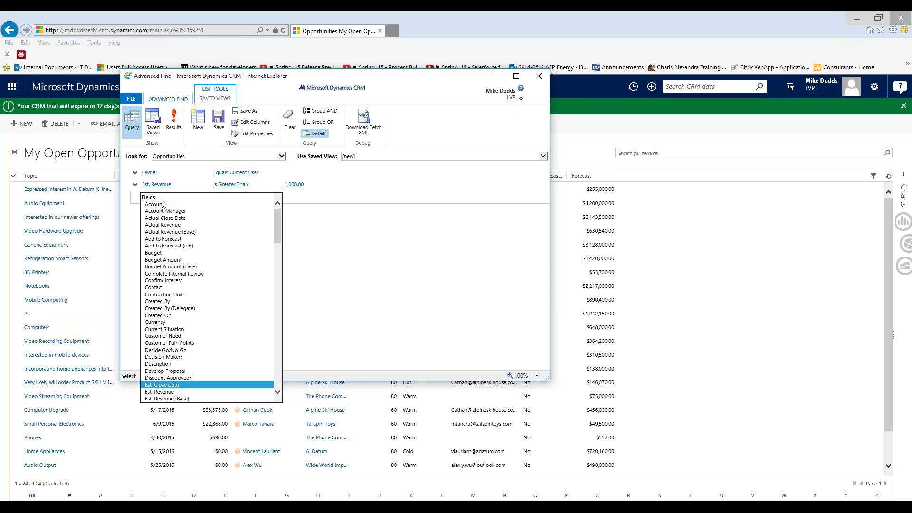
key("Return")
left_click(243, 198)
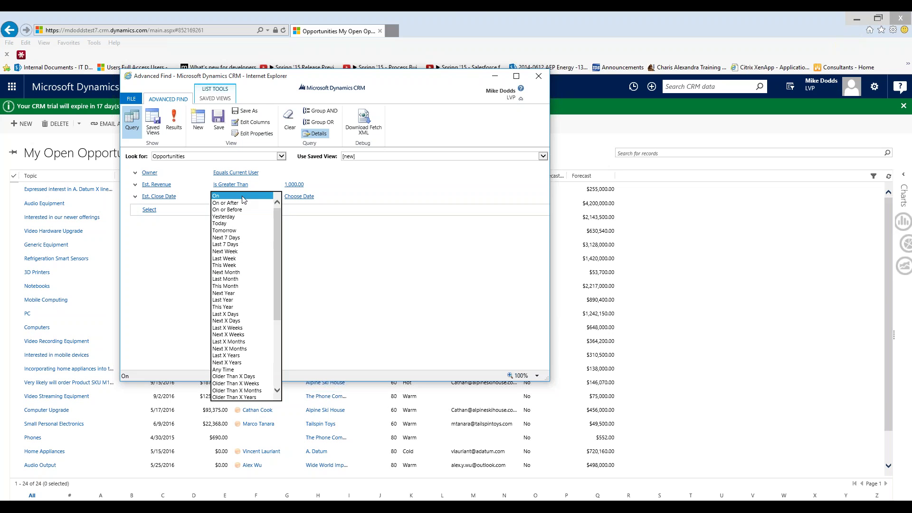
left_click(239, 238)
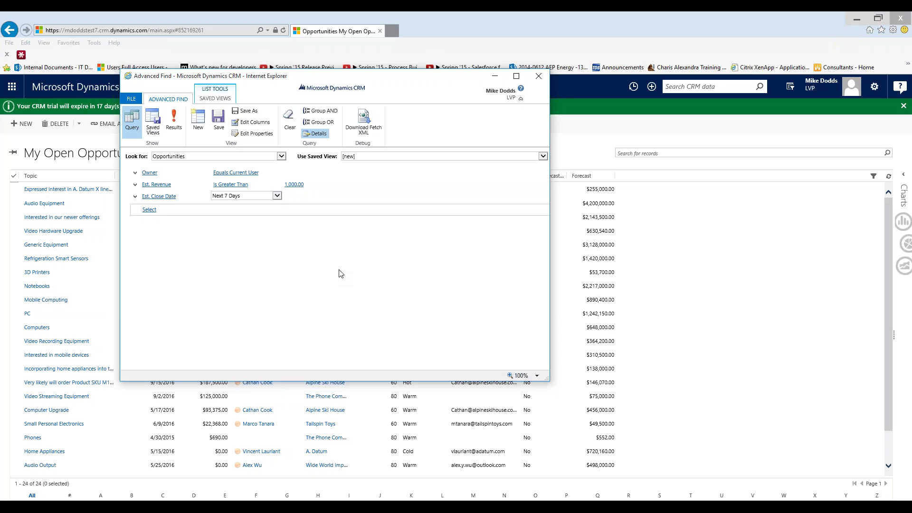
left_click(163, 209)
left_click(252, 286)
Step: Select the Est. Revenue and Est. Close Date rows and combine them with Group OR
left_click(135, 184)
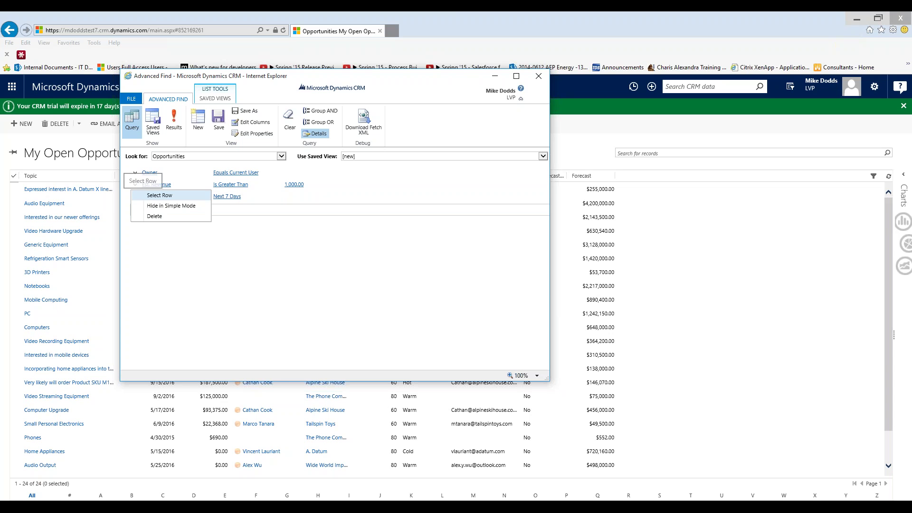
left_click(159, 195)
left_click(134, 197)
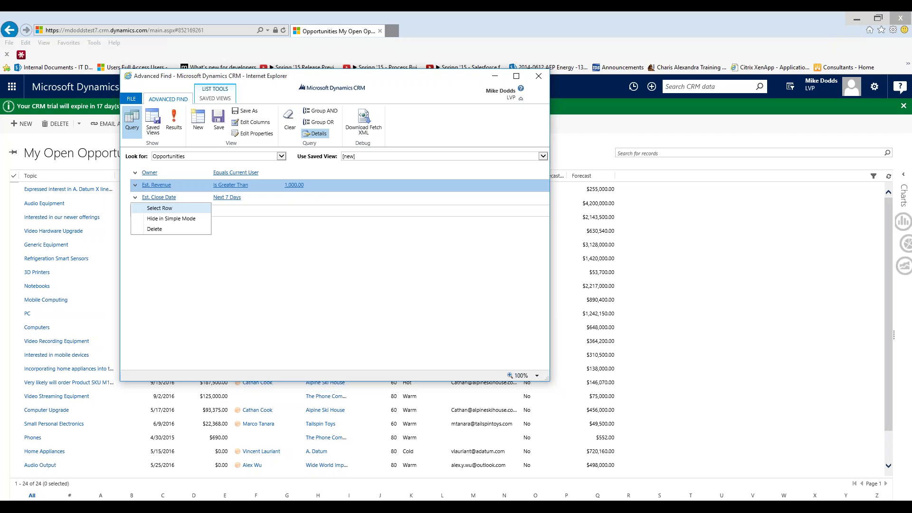
left_click(159, 209)
left_click(157, 198)
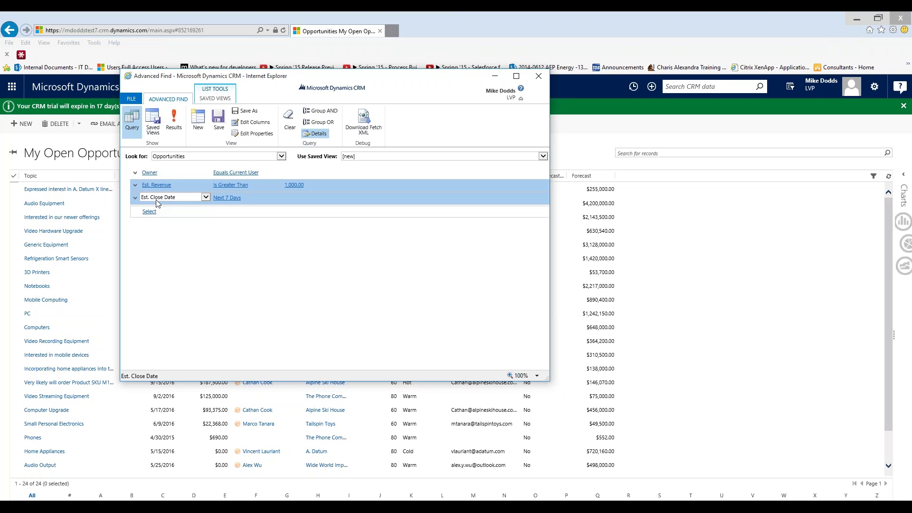
left_click(158, 203)
left_click(167, 202)
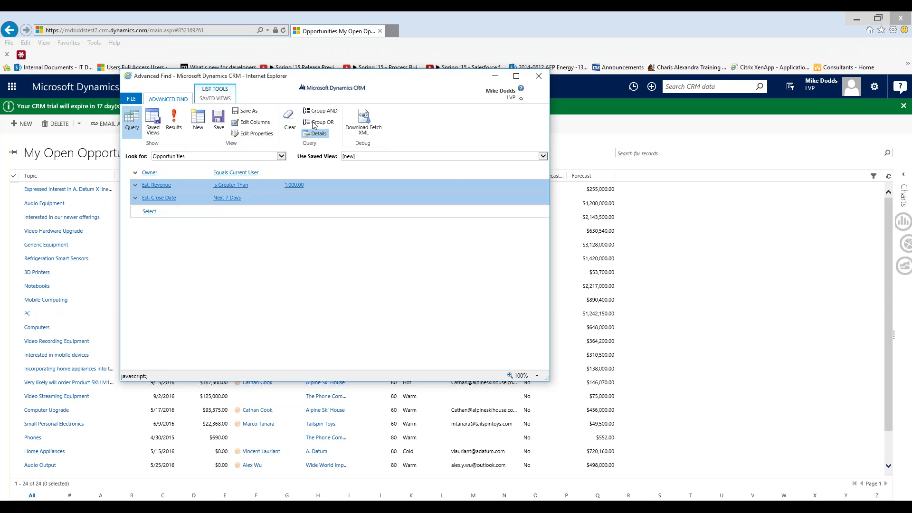
left_click(314, 124)
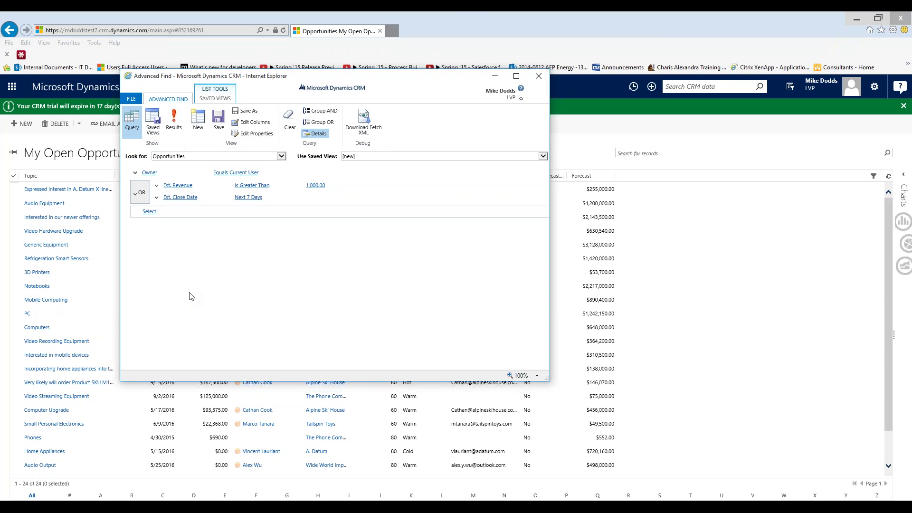
Step: Remove the Potential Customer and Status Reason columns from the view
left_click(241, 126)
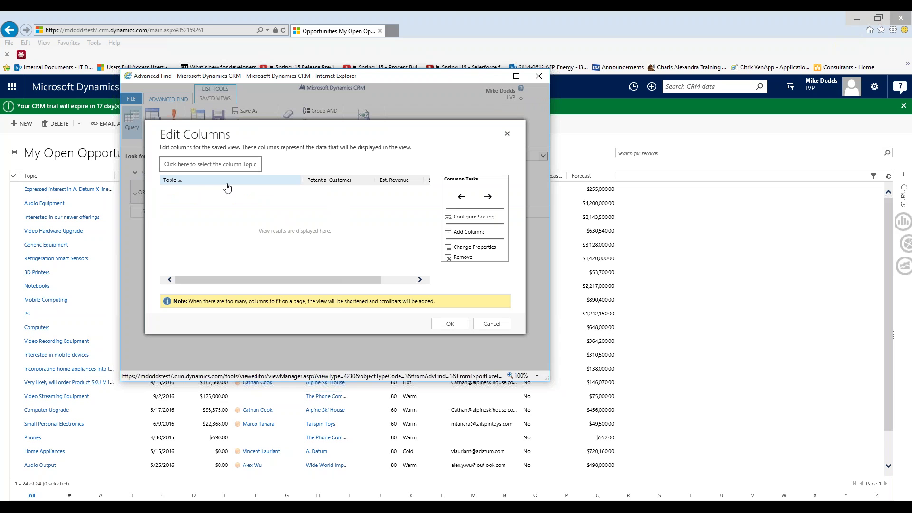
left_click(327, 184)
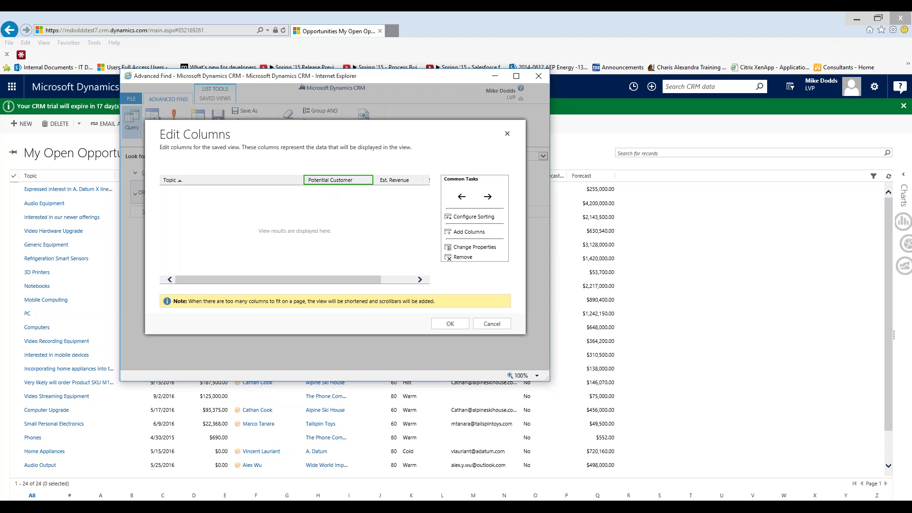
left_click(463, 258)
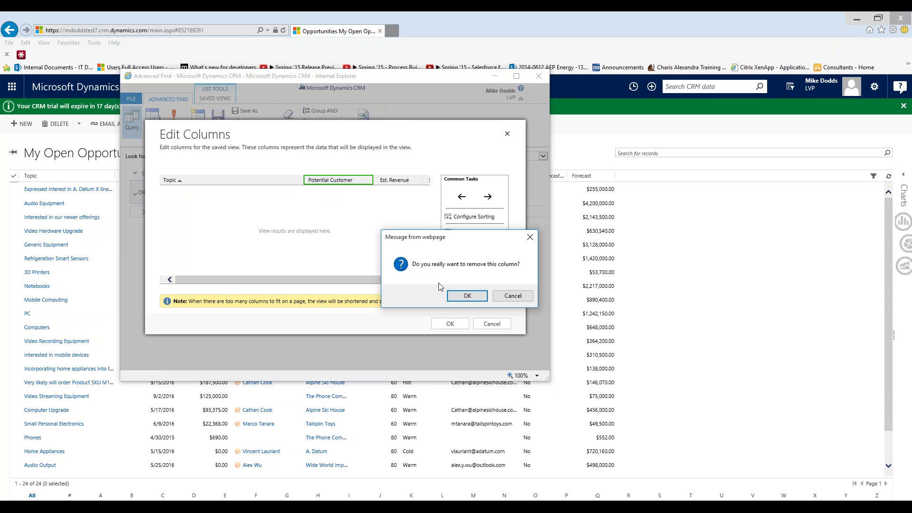
left_click(467, 297)
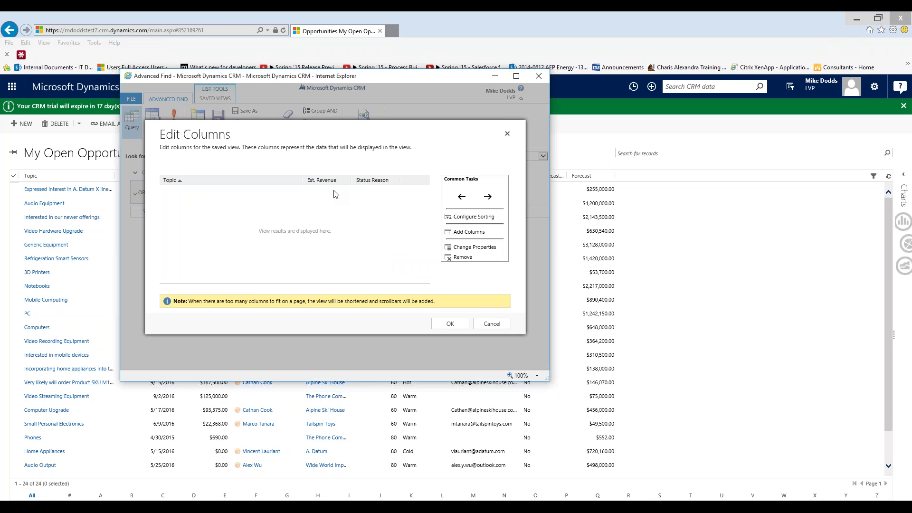
left_click(369, 183)
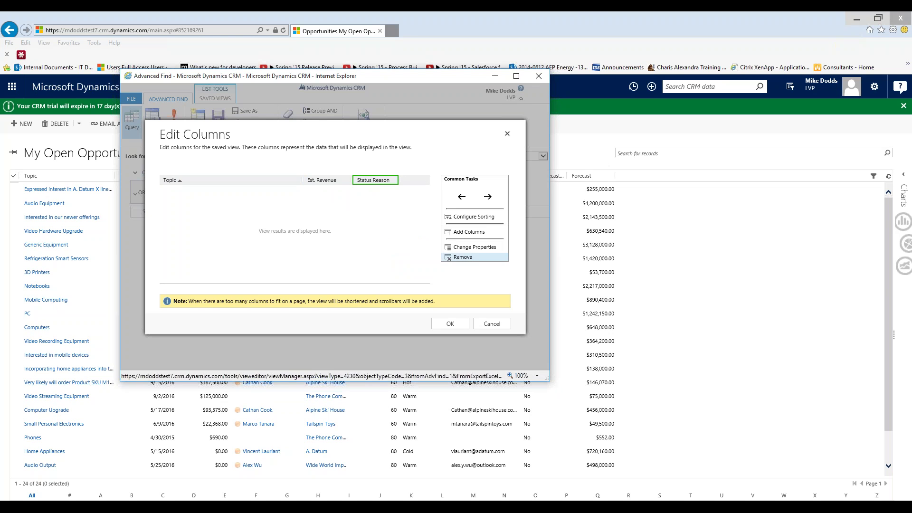
left_click(463, 257)
left_click(469, 295)
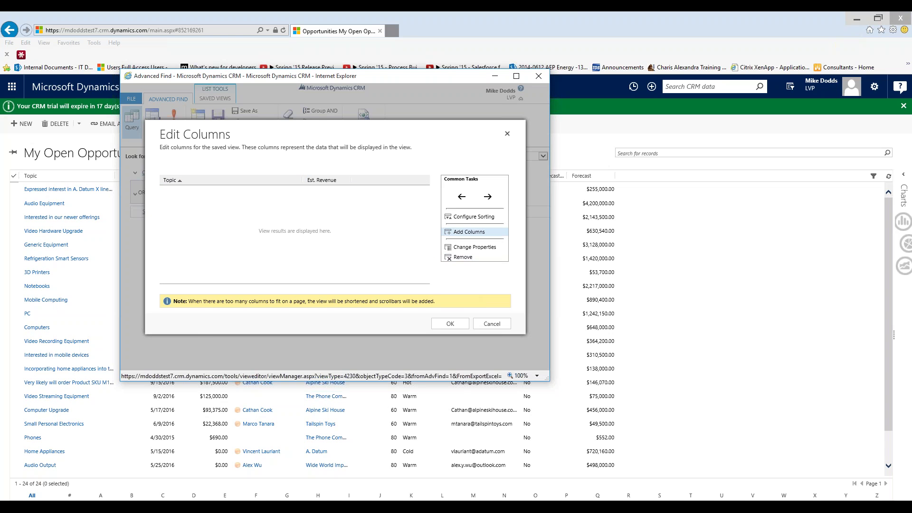
Step: Add the Account and Est. Close Date columns to the view
left_click(469, 232)
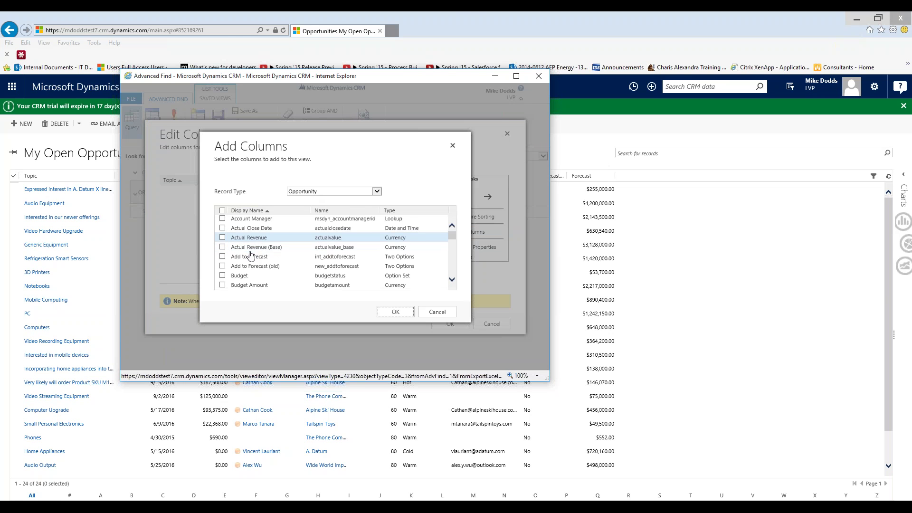
left_click(264, 221)
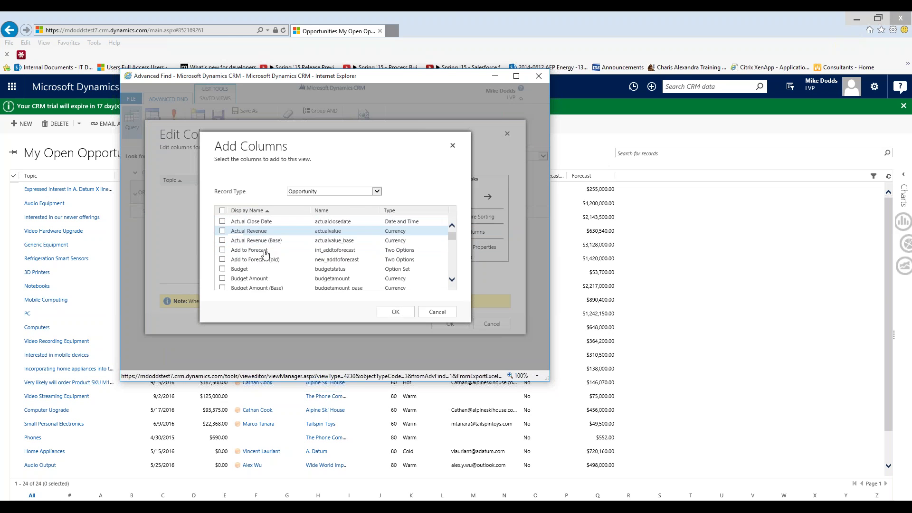
scroll(265, 255, "down", 10)
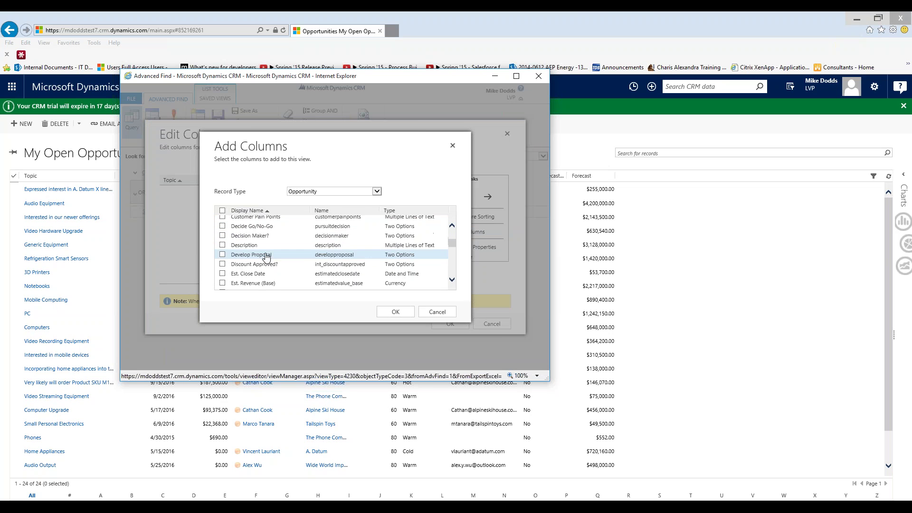
left_click(271, 229)
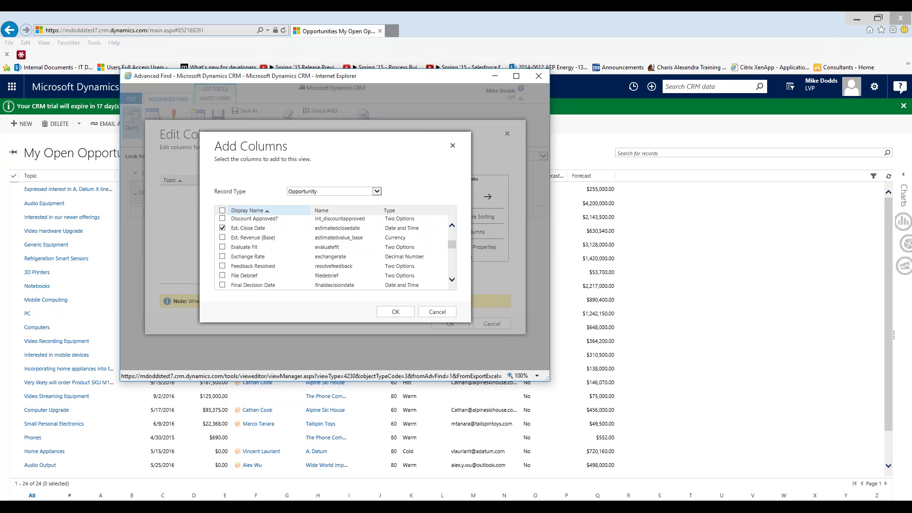
left_click(395, 312)
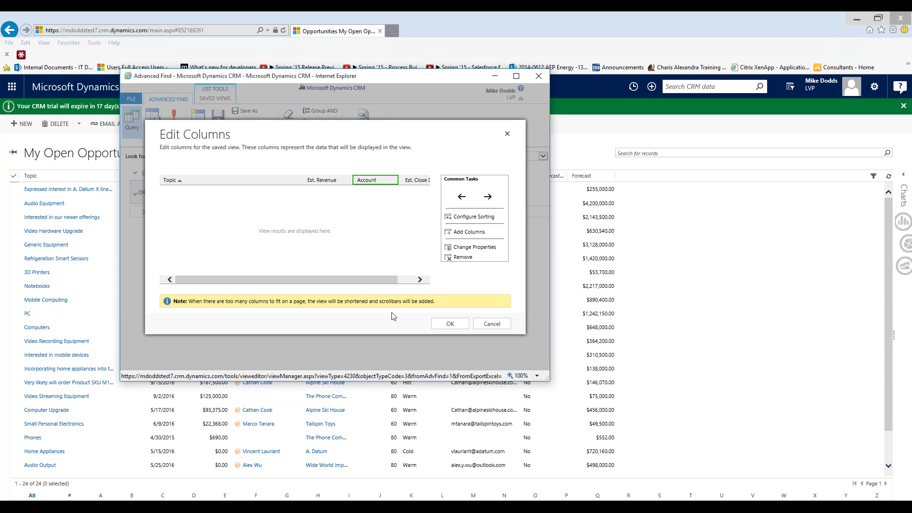
left_click(469, 232)
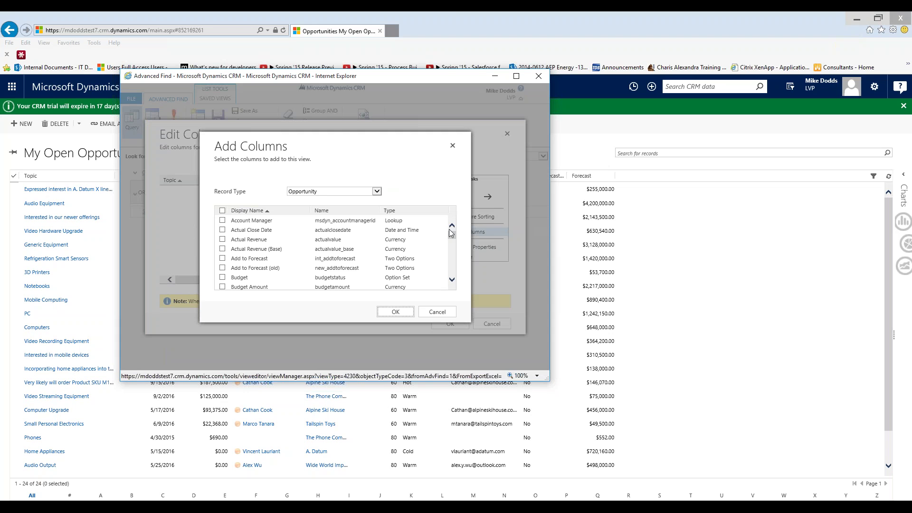
Step: Add the Email and Full Name columns from the related Potential Customer (Contact) record
left_click(313, 192)
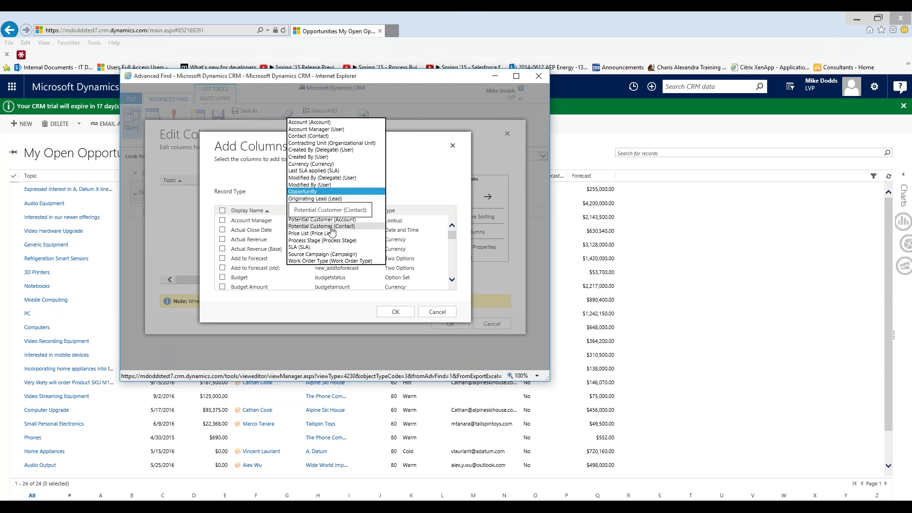
left_click(331, 227)
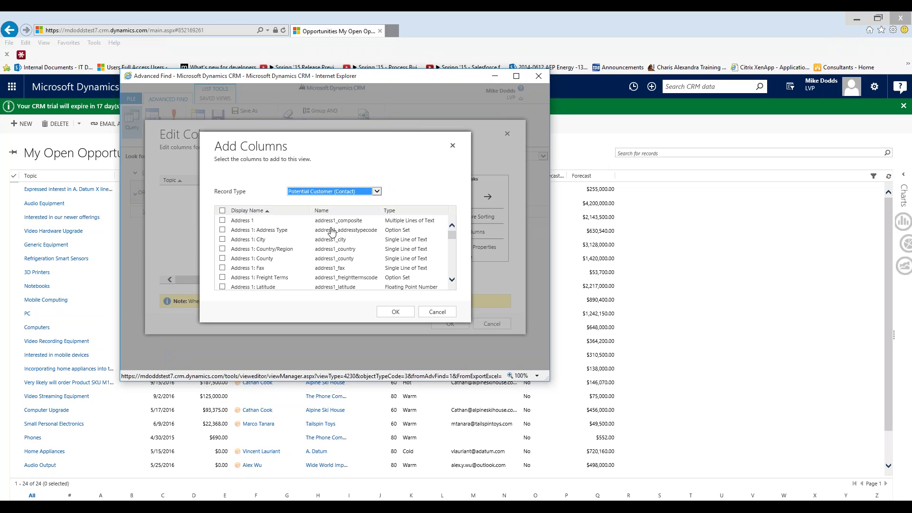
scroll(295, 232, "down", 3)
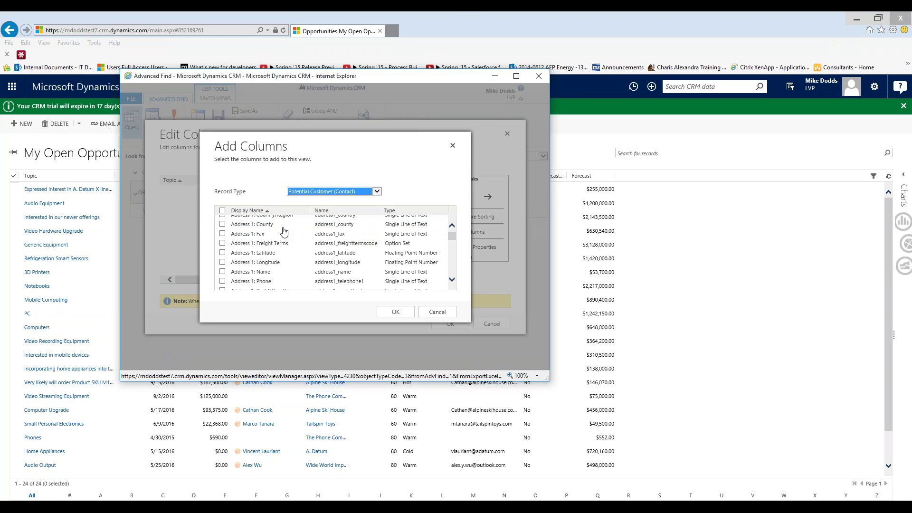
scroll(261, 243, "down", 3)
scroll(261, 242, "down", 20)
scroll(256, 257, "down", 2)
scroll(257, 257, "down", 10)
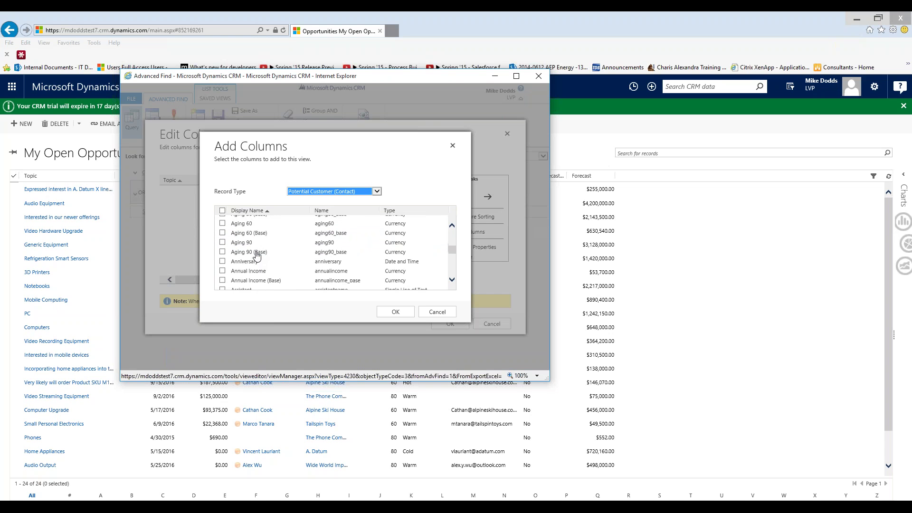
scroll(245, 247, "down", 4)
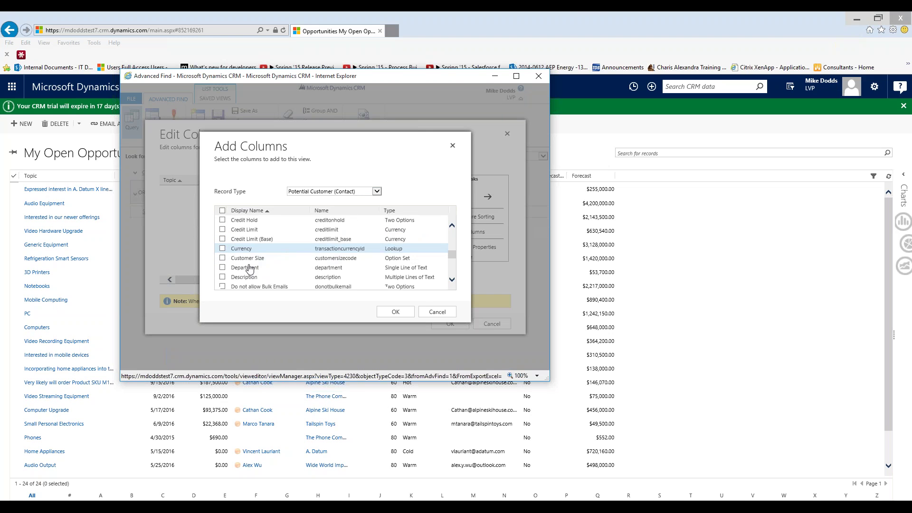
scroll(249, 268, "down", 3)
left_click(247, 274)
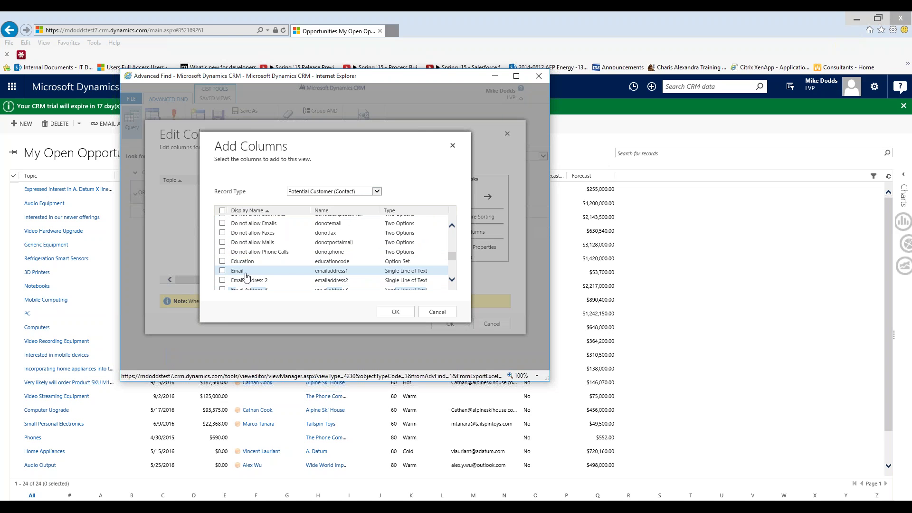
scroll(247, 266, "down", 4)
left_click(243, 275)
left_click(397, 311)
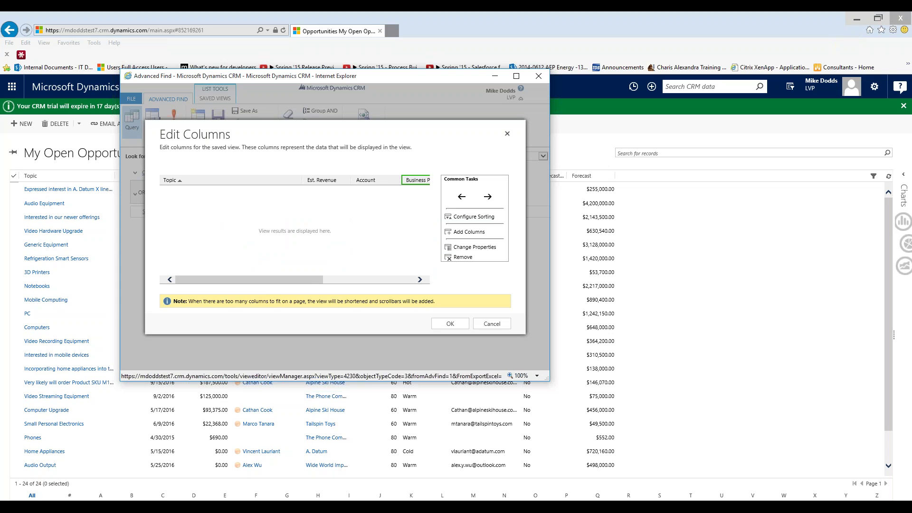
Step: Shift the Account column one place left and move Full Name three places left
left_click(387, 181)
left_click(462, 197)
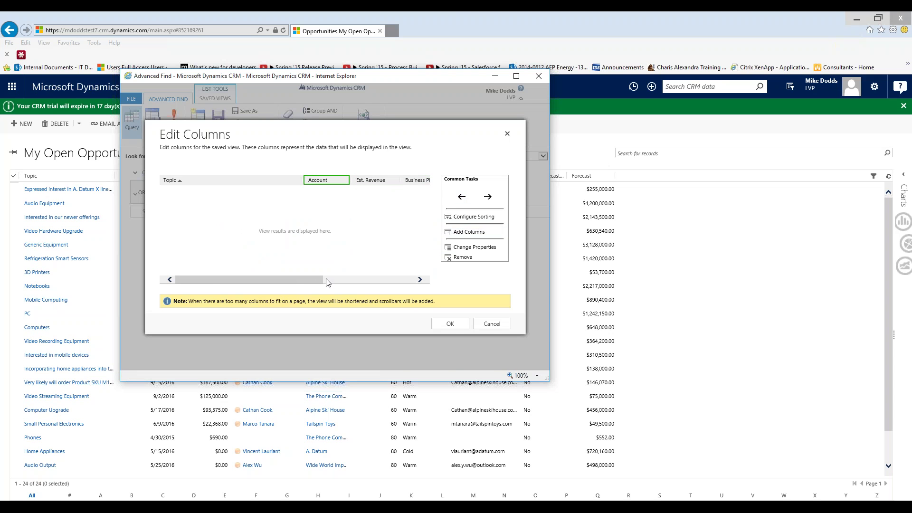
left_click(339, 279)
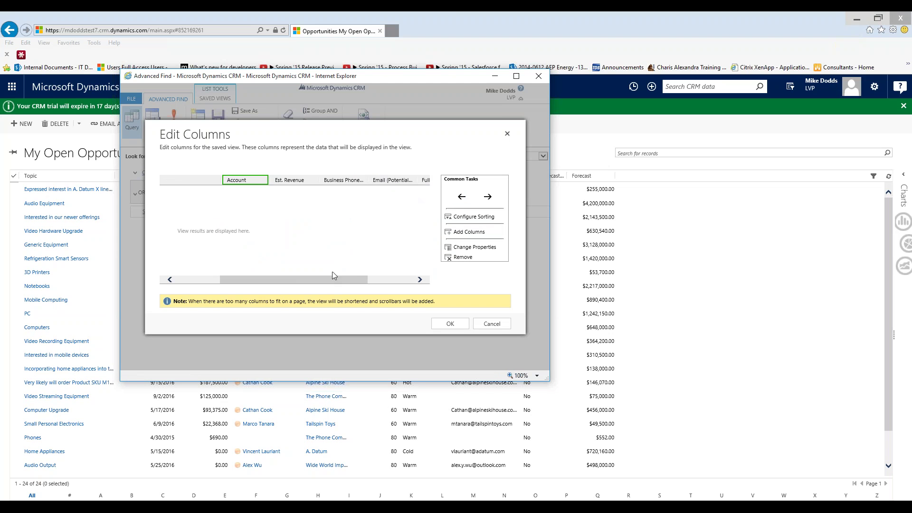
left_click_drag(333, 279, 396, 280)
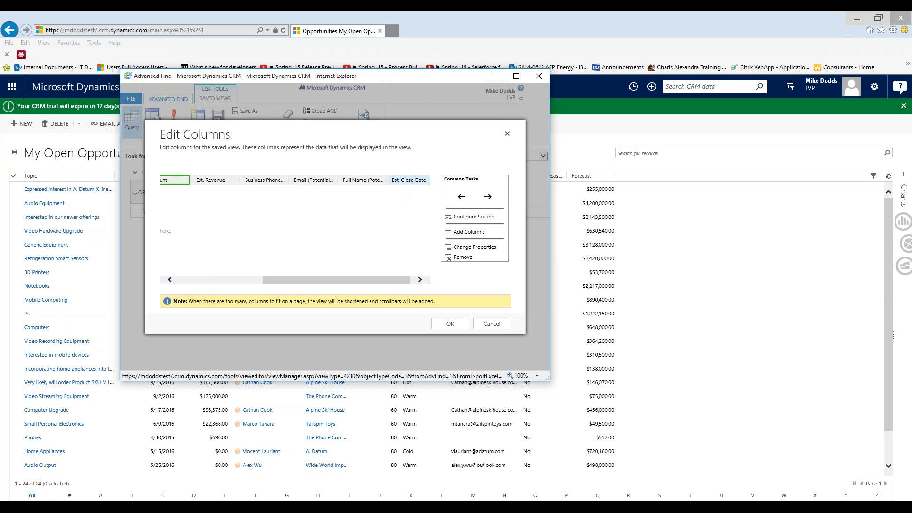
left_click(368, 184)
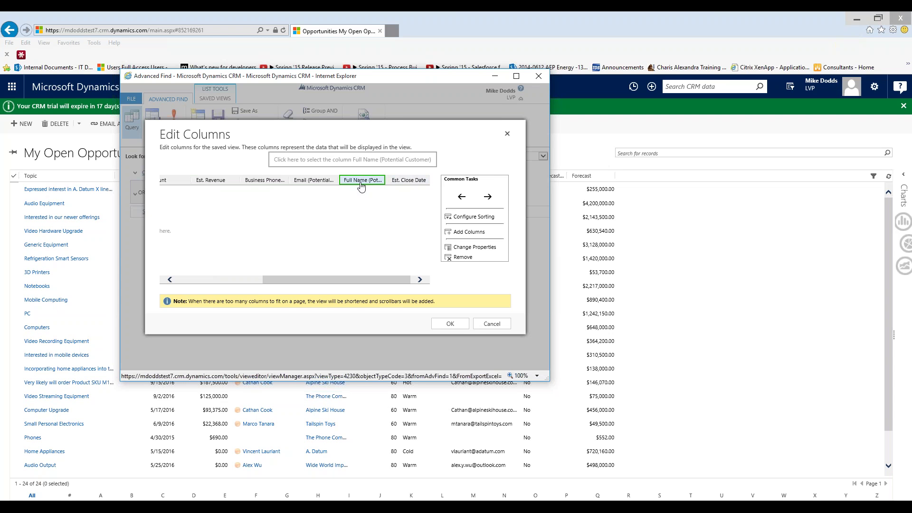
left_click(462, 196)
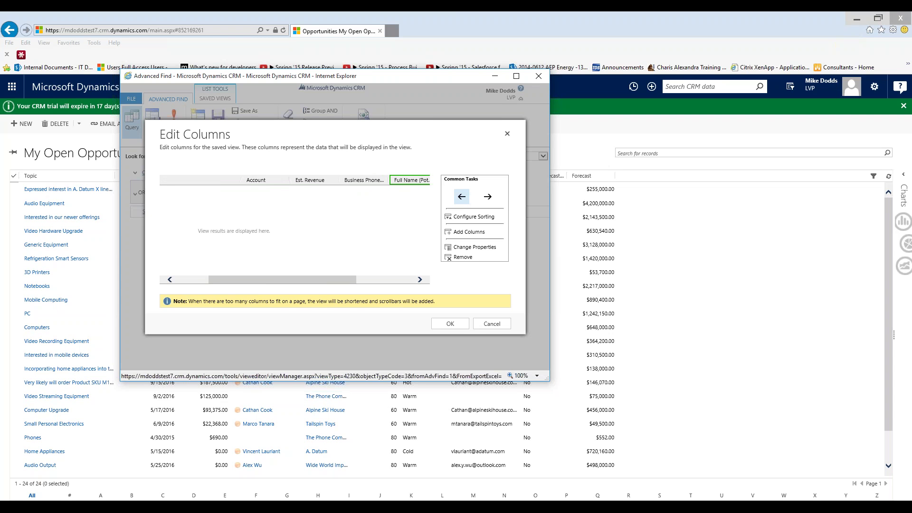
left_click(461, 196)
left_click(461, 196)
Step: Place Business Phone directly after Full Name, then select the Email column
left_click_drag(318, 284, 402, 283)
left_click(305, 180)
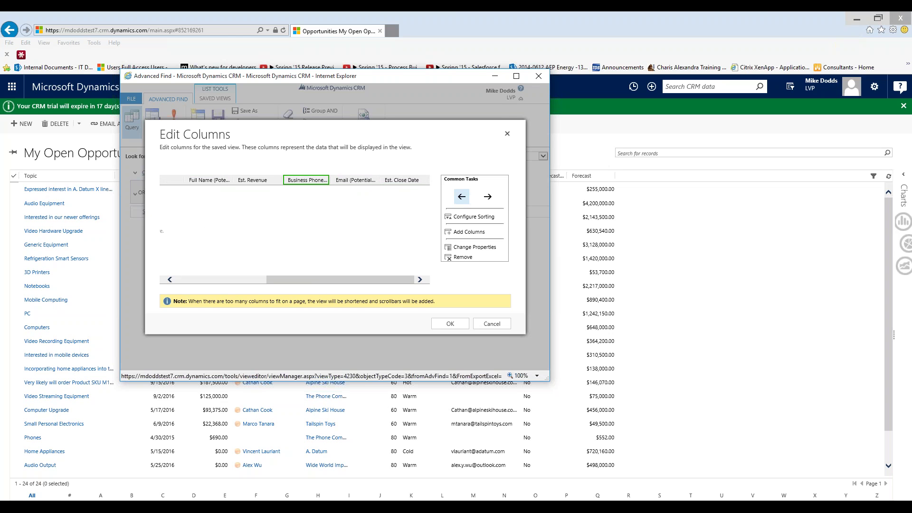
left_click(458, 197)
left_click(459, 198)
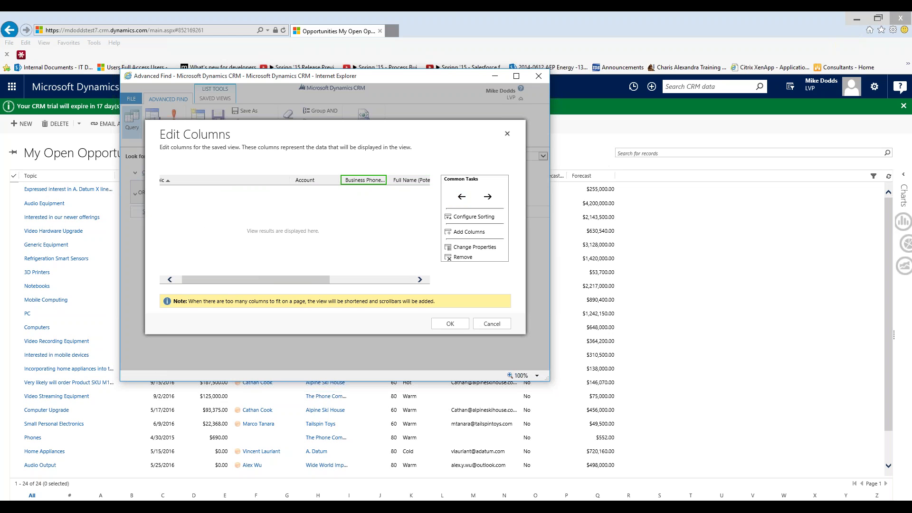
left_click(488, 196)
left_click(401, 282)
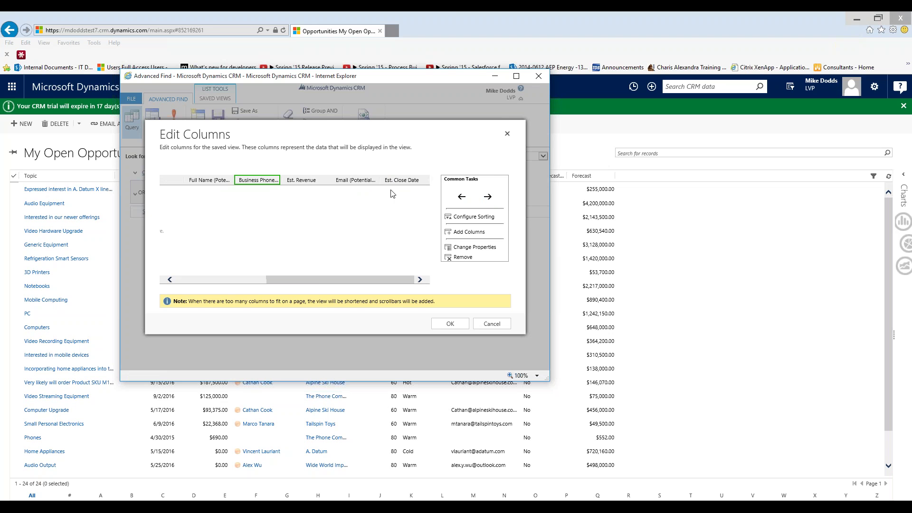
left_click(361, 185)
mouse_move(377, 280)
left_mouse_down()
mouse_move(286, 284)
mouse_move(386, 280)
left_mouse_up()
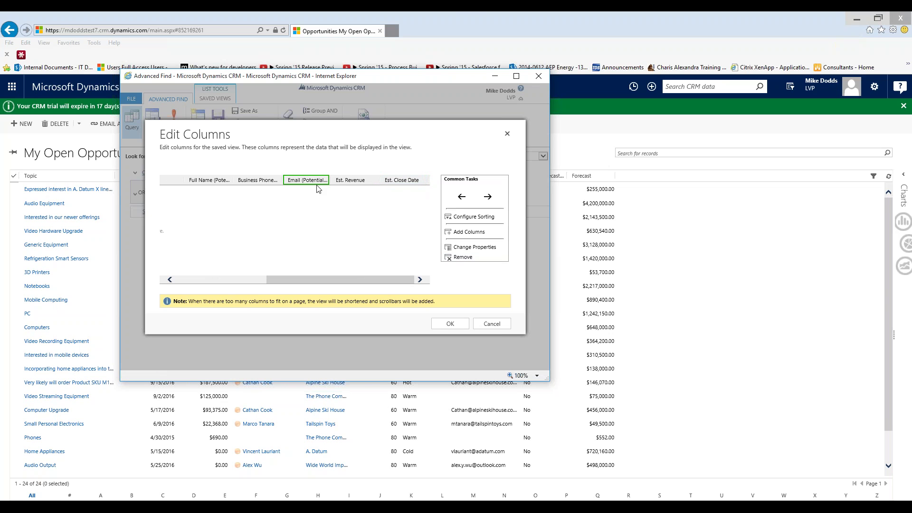
Step: Widen the Email (Potential Customer) column to 150 pixels
left_click(467, 249)
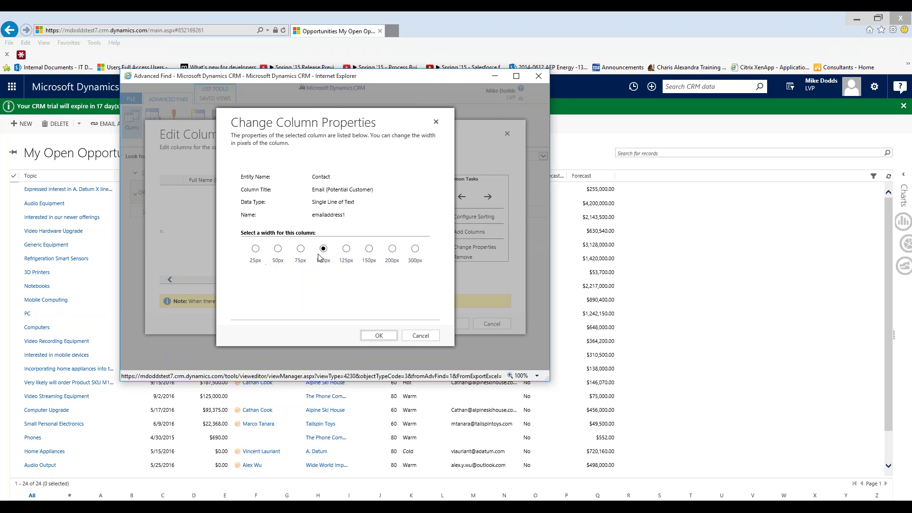
left_click(369, 249)
left_click(379, 335)
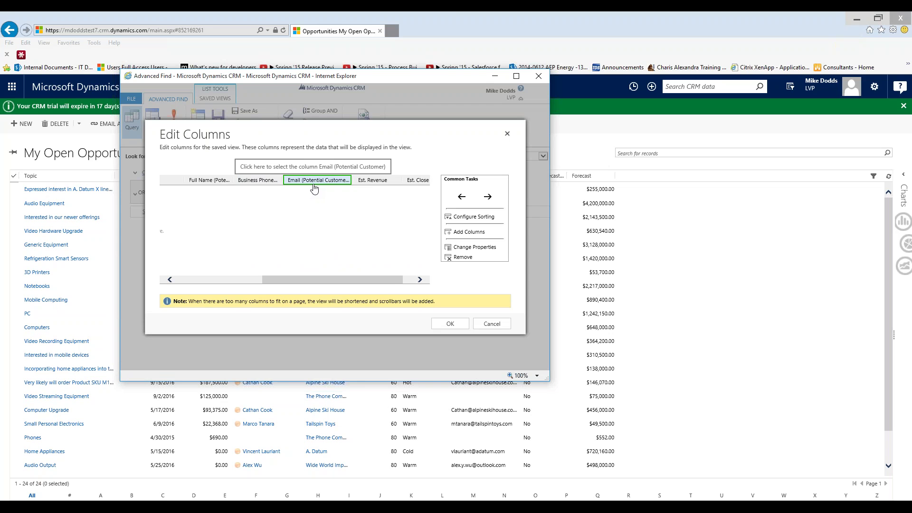
scroll(394, 281, "right", 1)
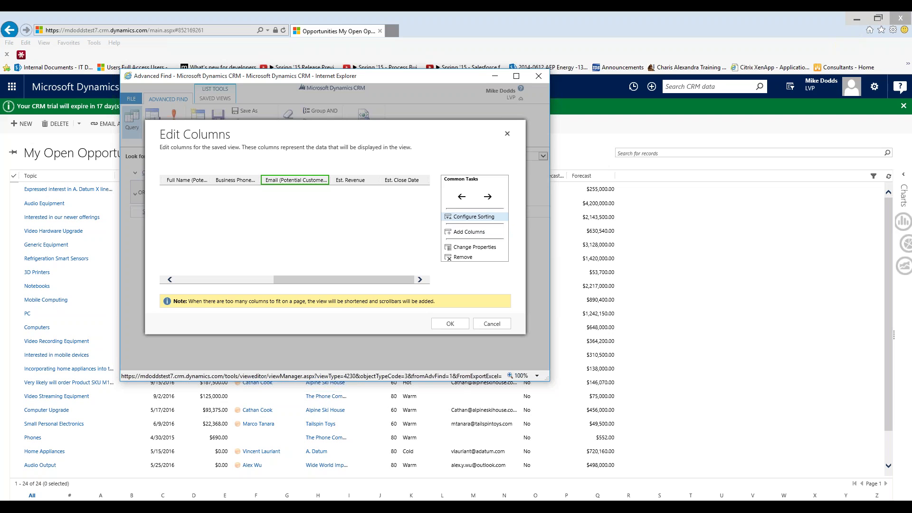
Step: Sort the view by Est. Revenue in descending order, leaving the secondary sort unset
left_click(474, 216)
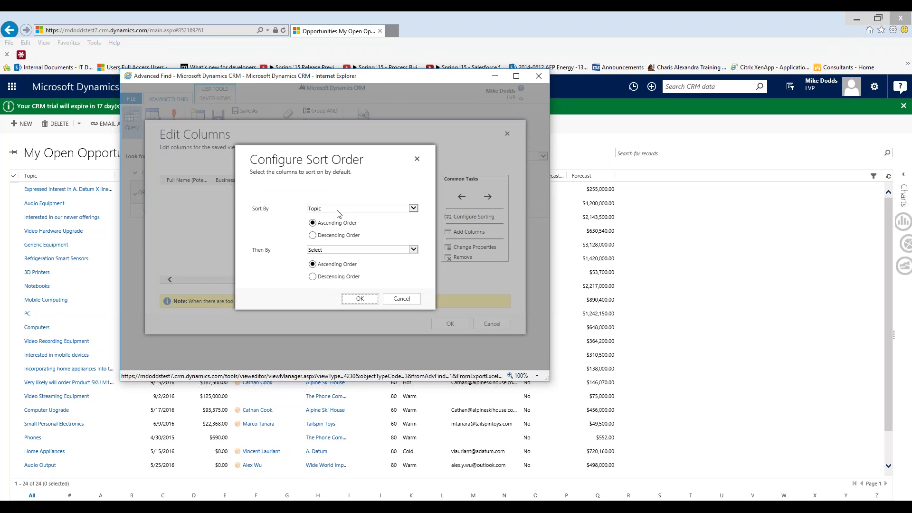
left_click(338, 210)
left_click(336, 222)
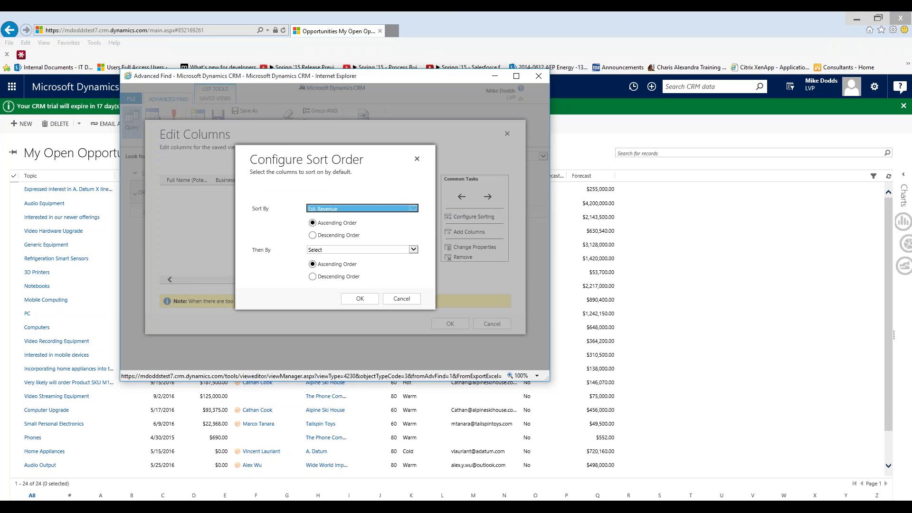
left_click(313, 235)
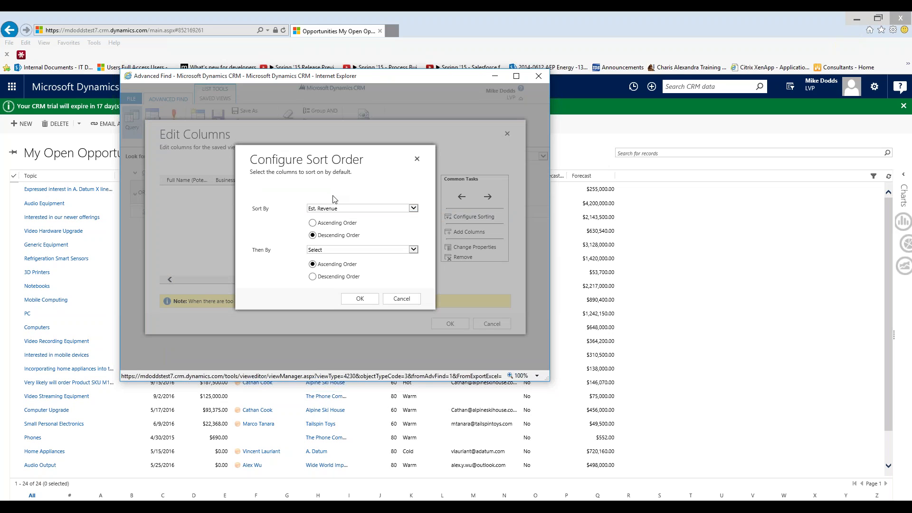
left_click(327, 250)
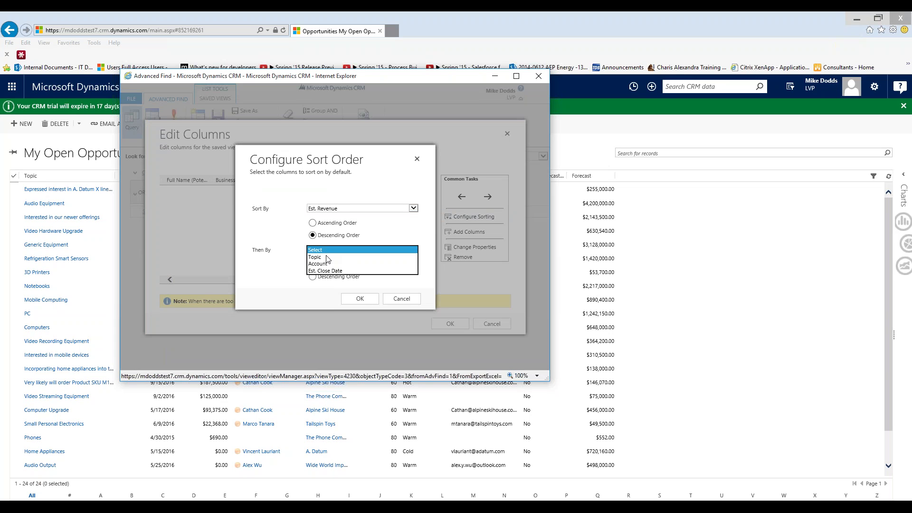
left_click(286, 257)
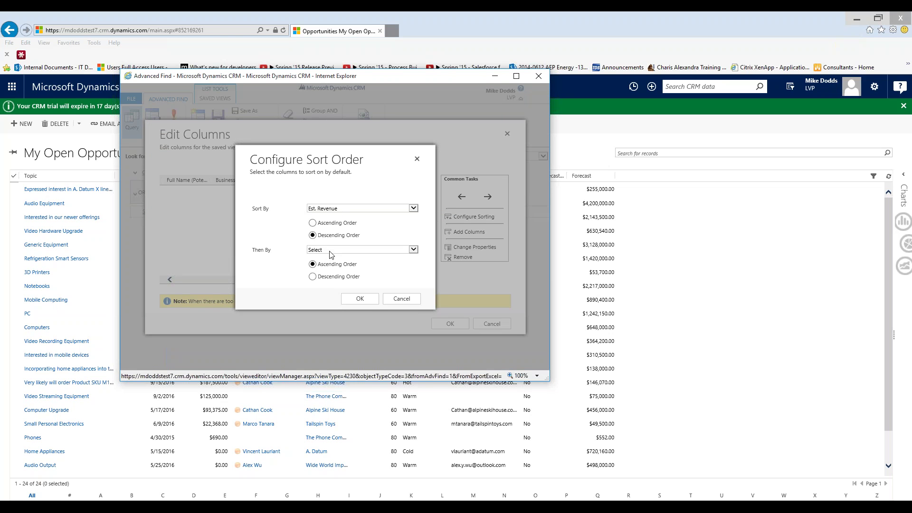
left_click(360, 299)
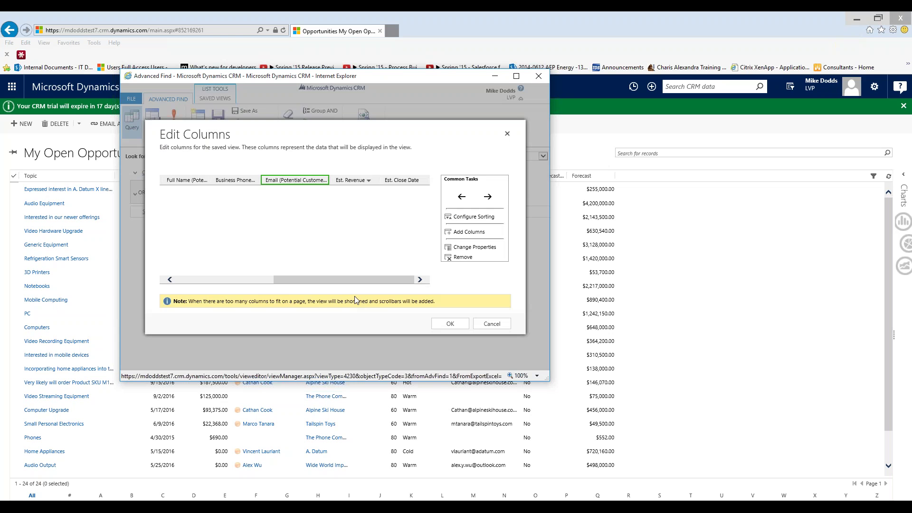
left_click(228, 284)
left_click(227, 284)
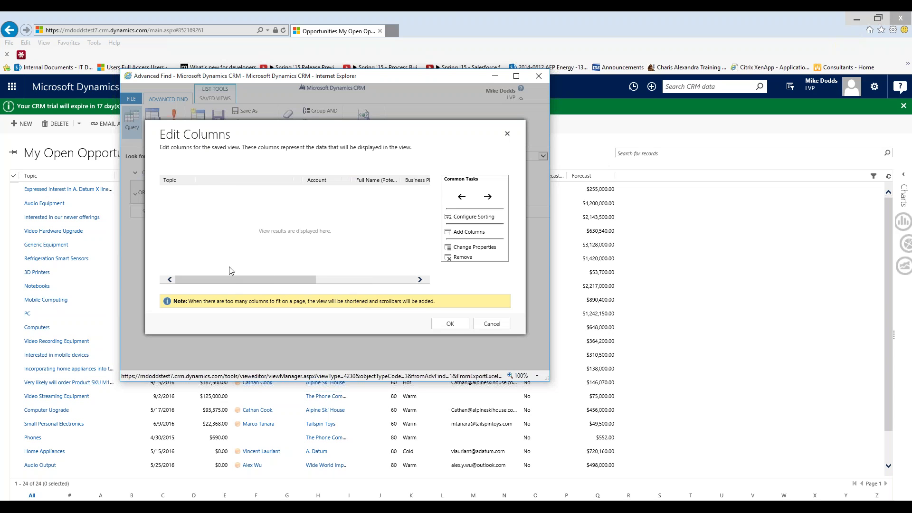
left_click(313, 180)
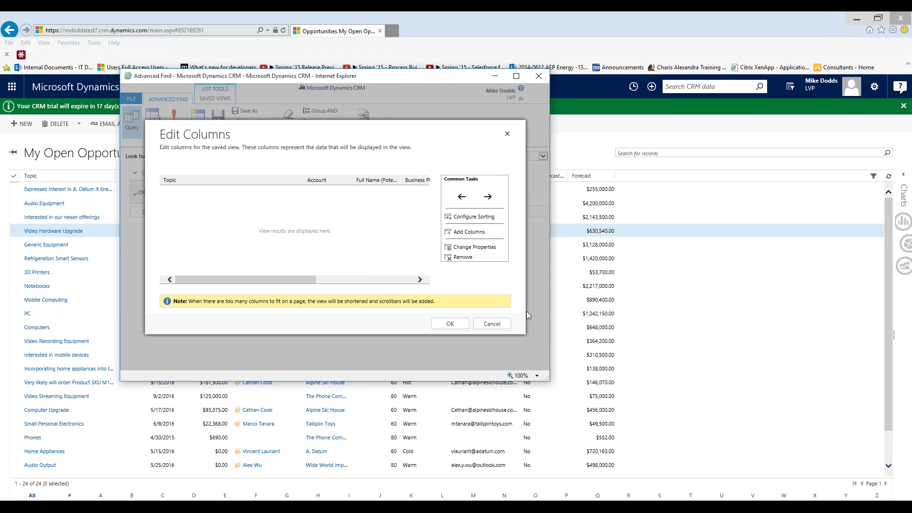
Step: Accept the column changes and preview the 26 opportunities listed by Est. Revenue, highest first
left_click(443, 321)
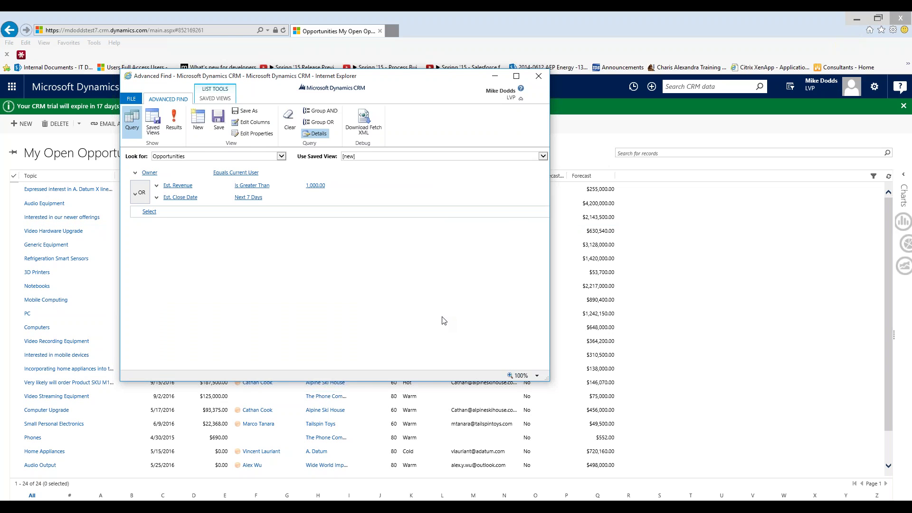
left_click(175, 124)
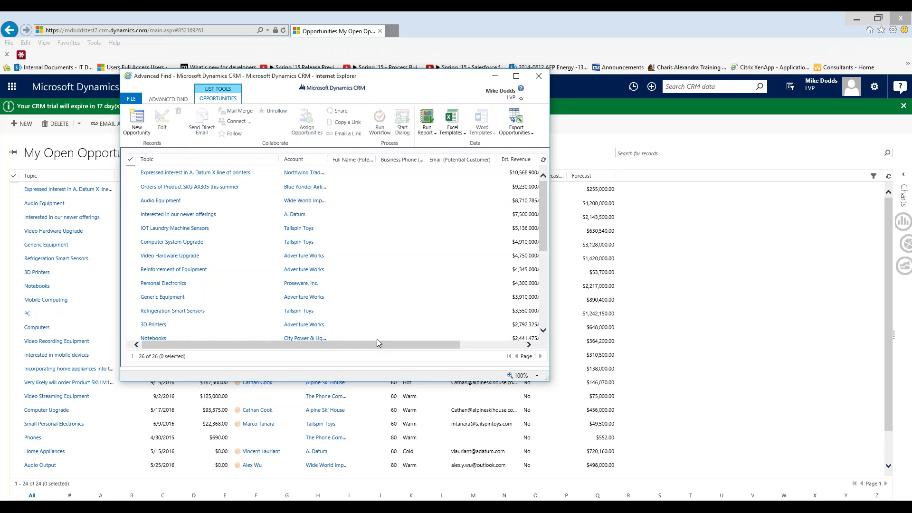
scroll(380, 340, "right", 1)
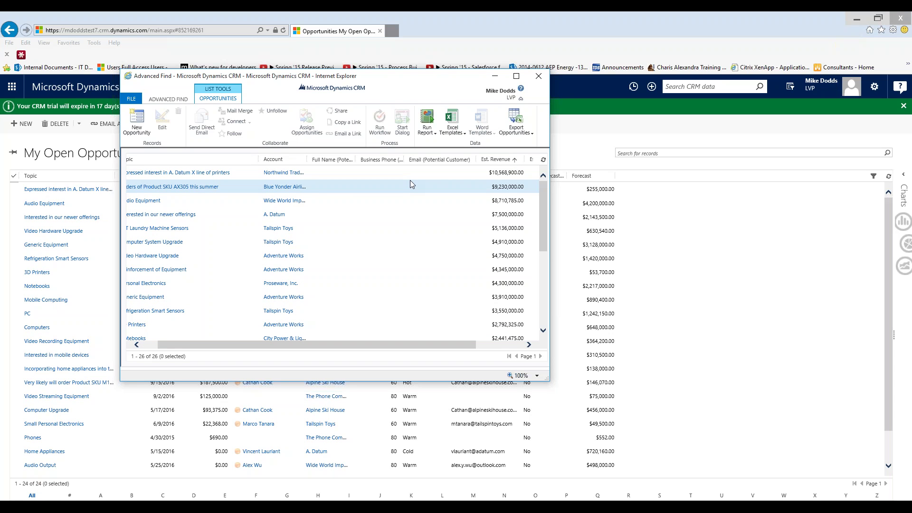
left_click_drag(436, 345, 502, 344)
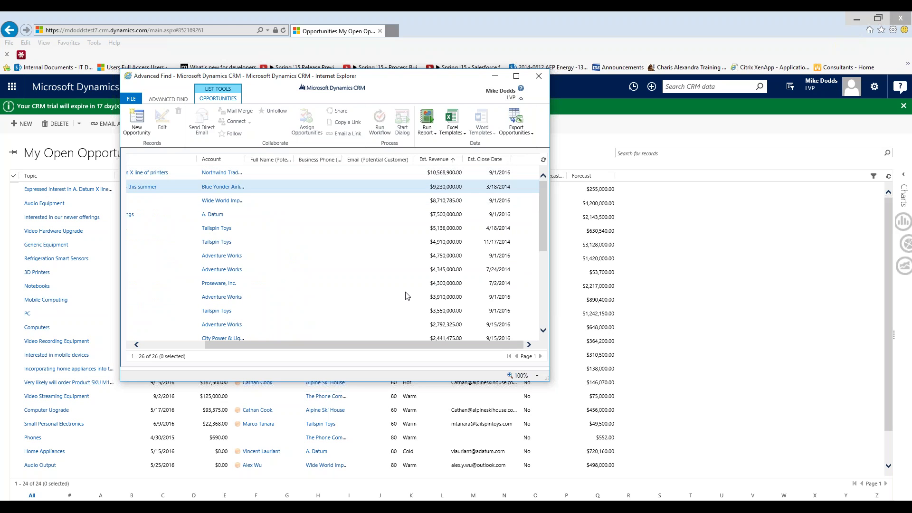
left_click(183, 346)
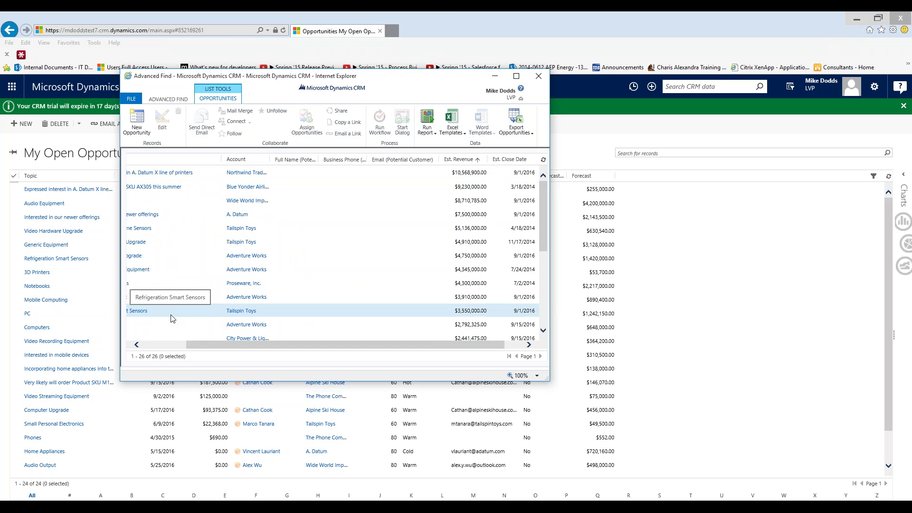
Step: Save the query as a new view named 'Optys closing in 7 days or over $1000'
left_click(175, 100)
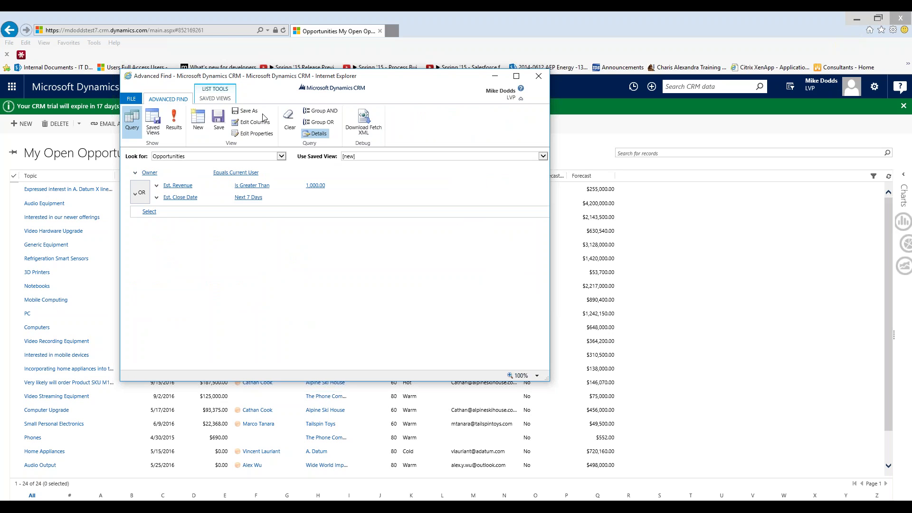
left_click(246, 114)
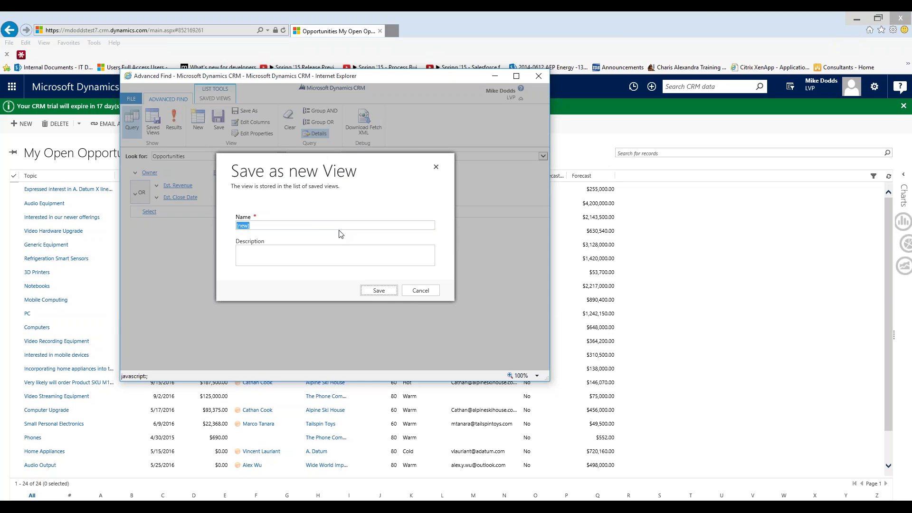
left_click(247, 225)
key("ctrl+a")
type("Optys claosing in 7 days or over 1000$")
key("BackSpace")
type("$")
left_click(380, 292)
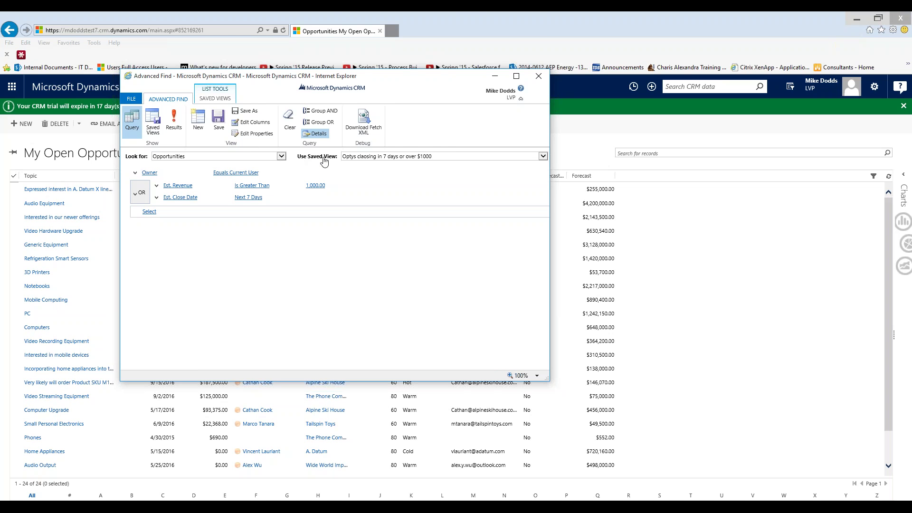
Step: Confirm the new view appears in the saved views list, then close Advanced Find
left_click(356, 157)
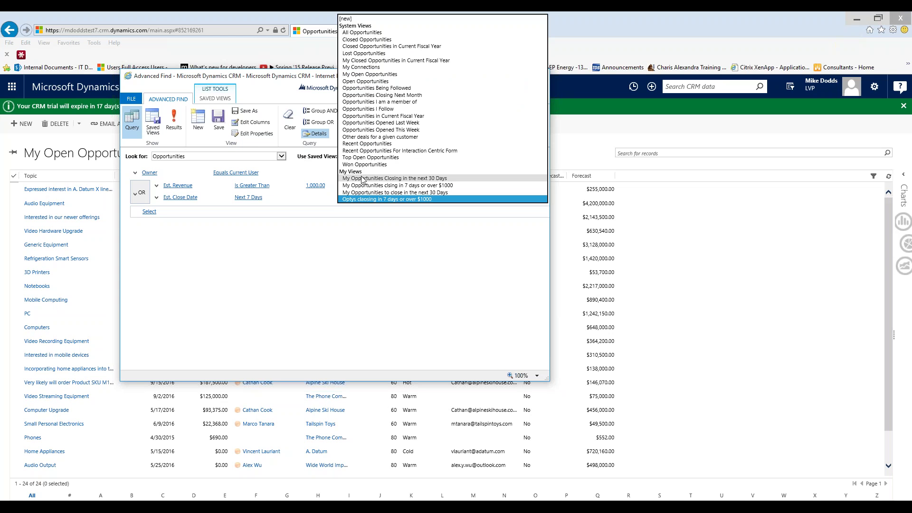
left_click(381, 280)
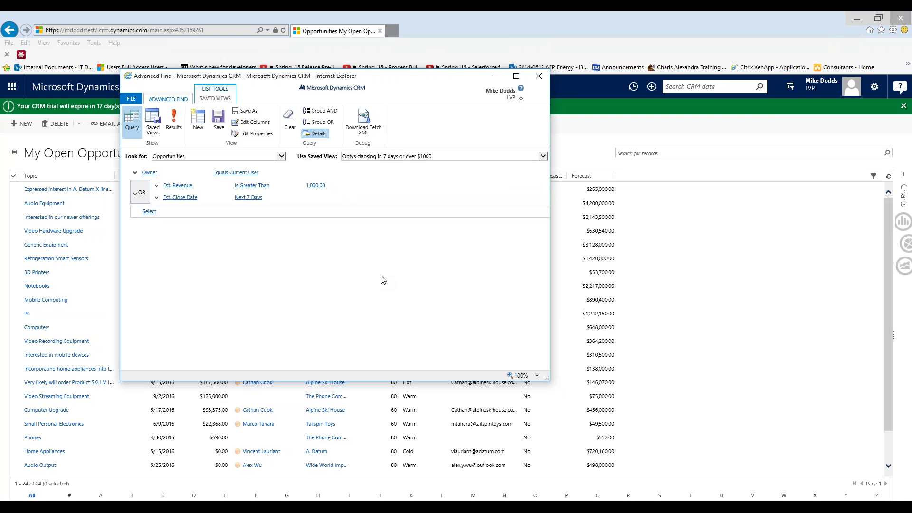
left_click(541, 78)
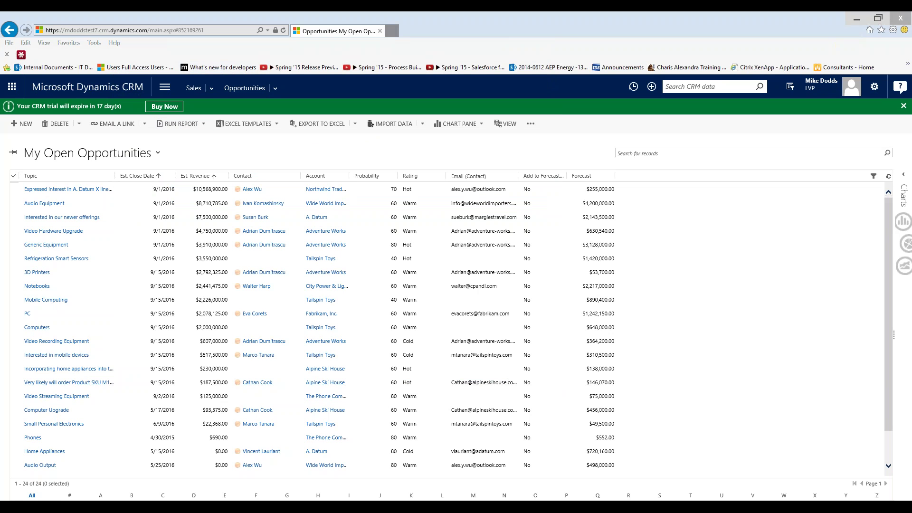
Step: Switch the Opportunities grid to the personal view 'My Opportunities clsing in 7 days or over $1000'
left_click(138, 153)
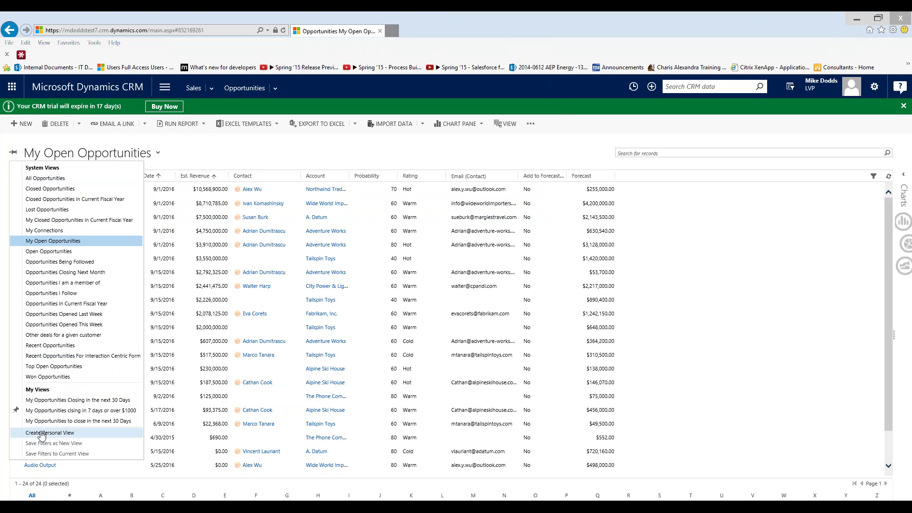
left_click(52, 412)
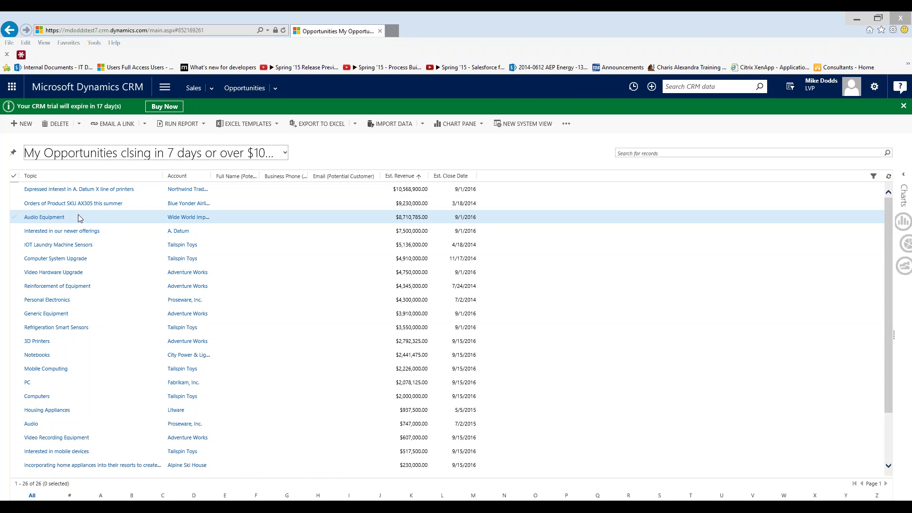